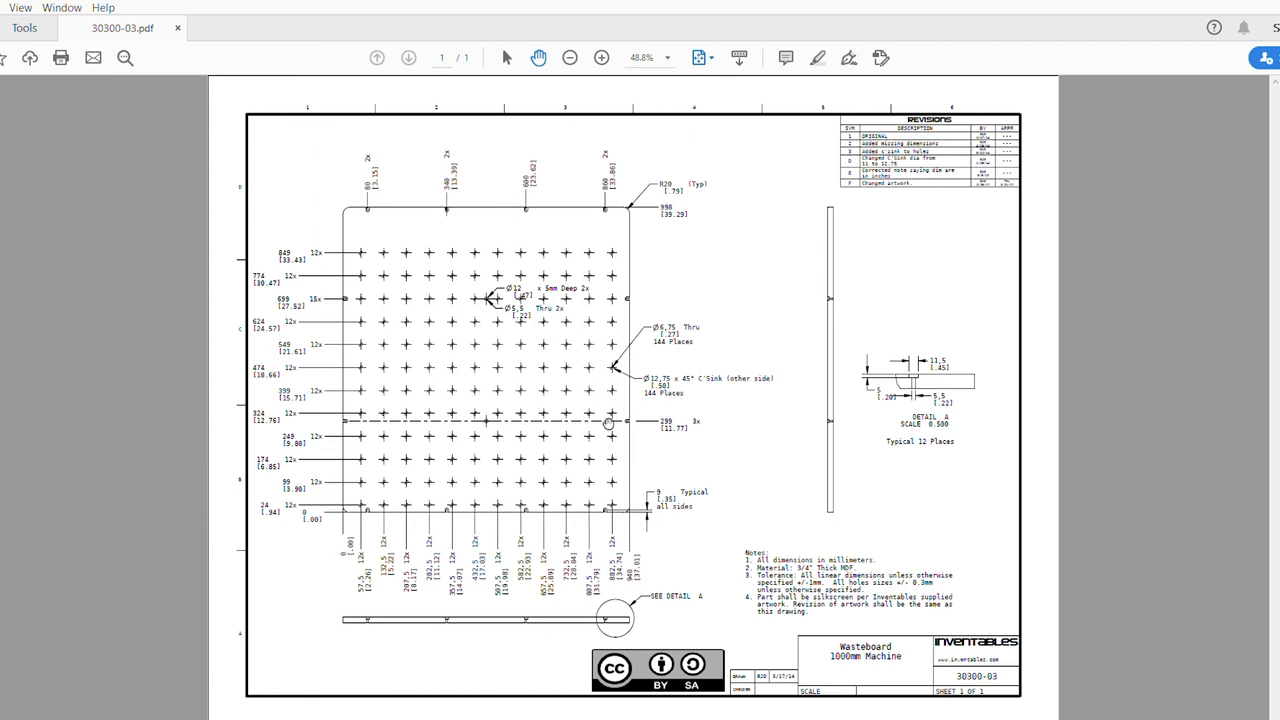
Examine the wasteboard drawing for its hole diameters, countersink note, row positions and column positions
click(602, 57)
click(602, 57)
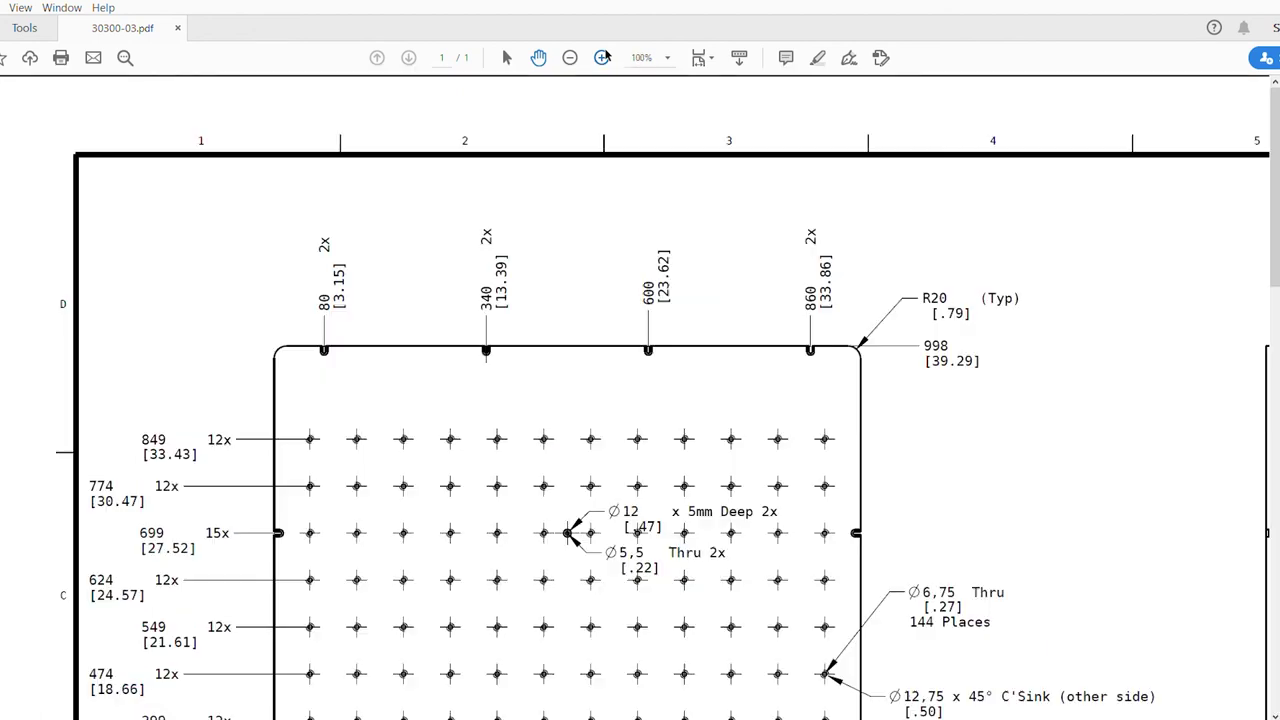
scroll(821, 558, down, 3)
scroll(819, 560, down, 5)
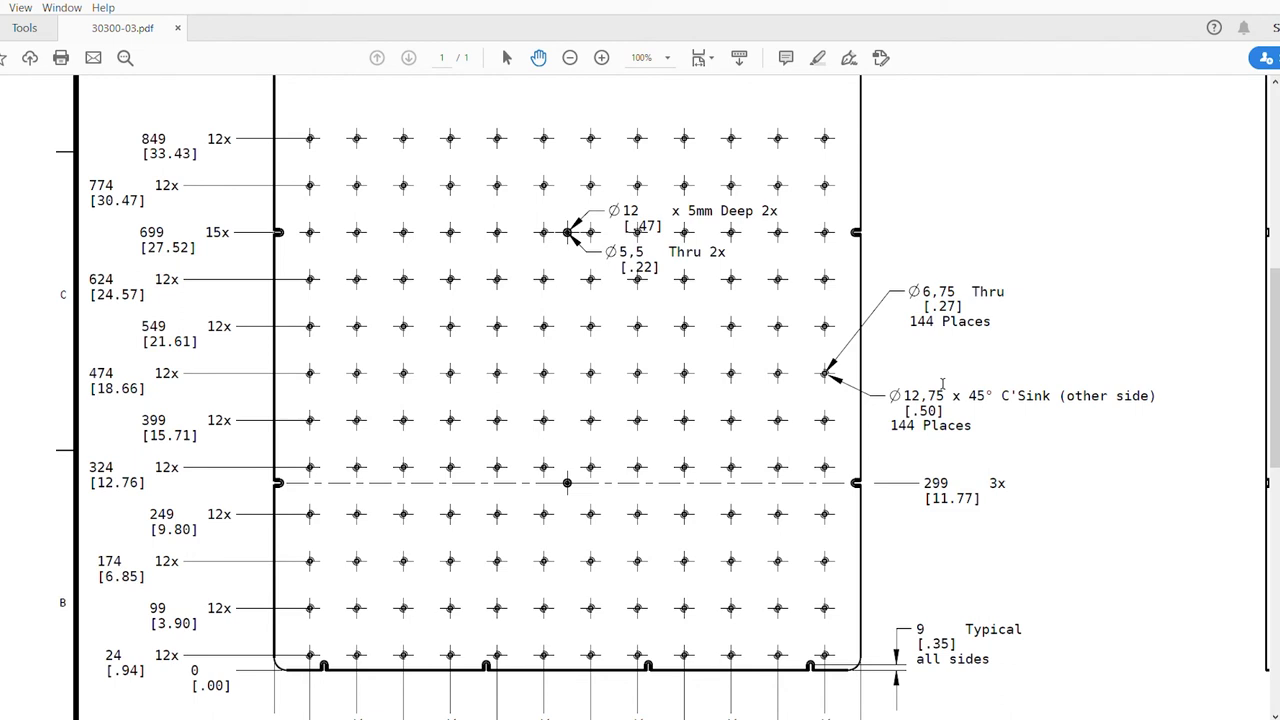
scroll(937, 405, down, 1)
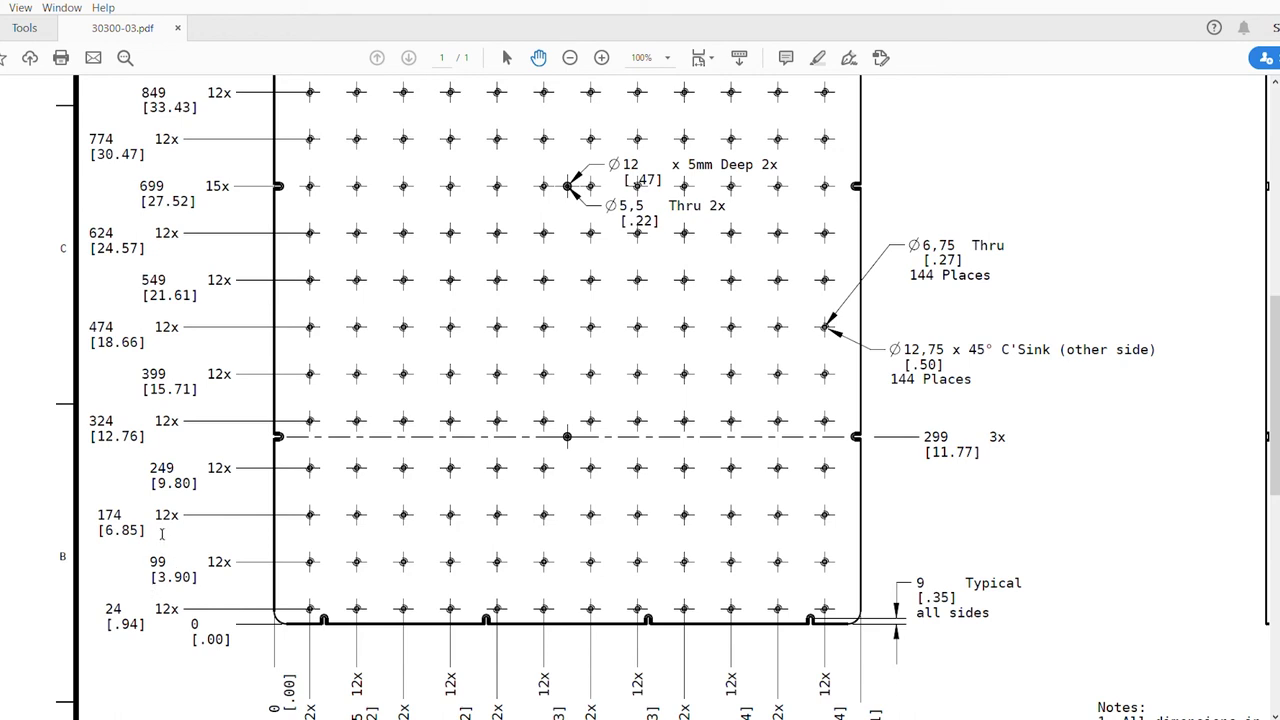
scroll(347, 599, down, 1)
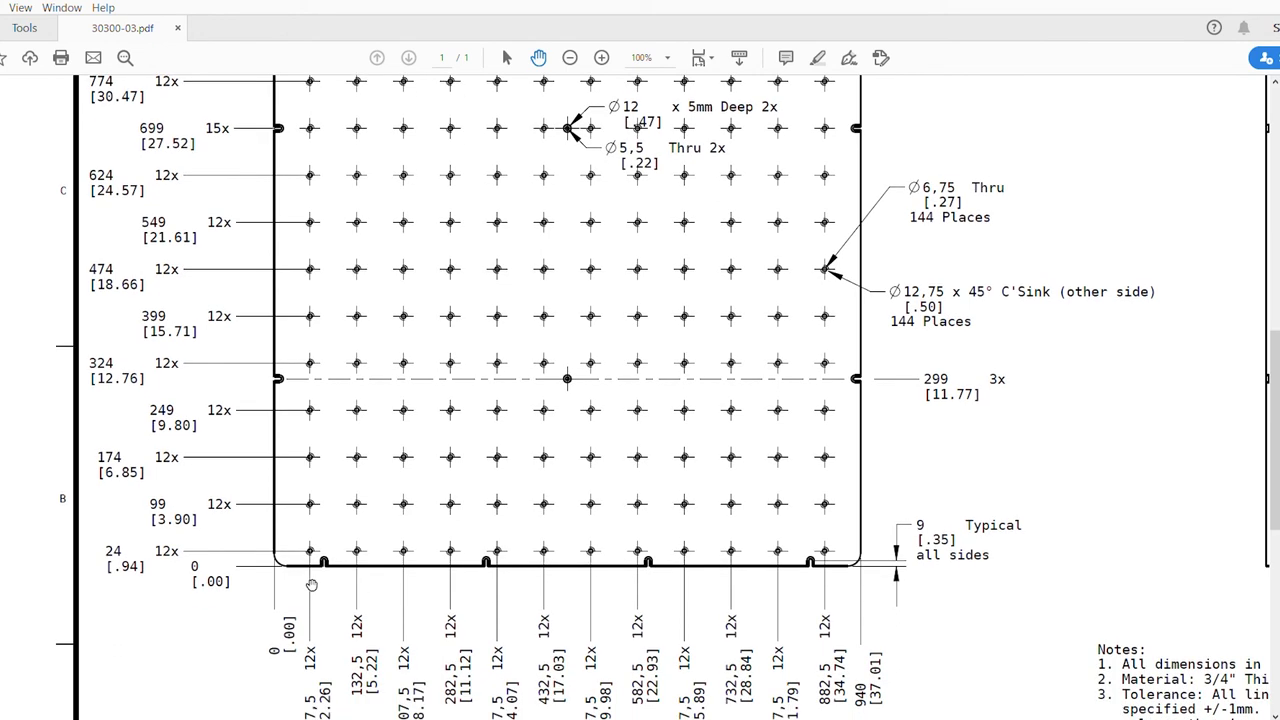
scroll(322, 584, down, 1)
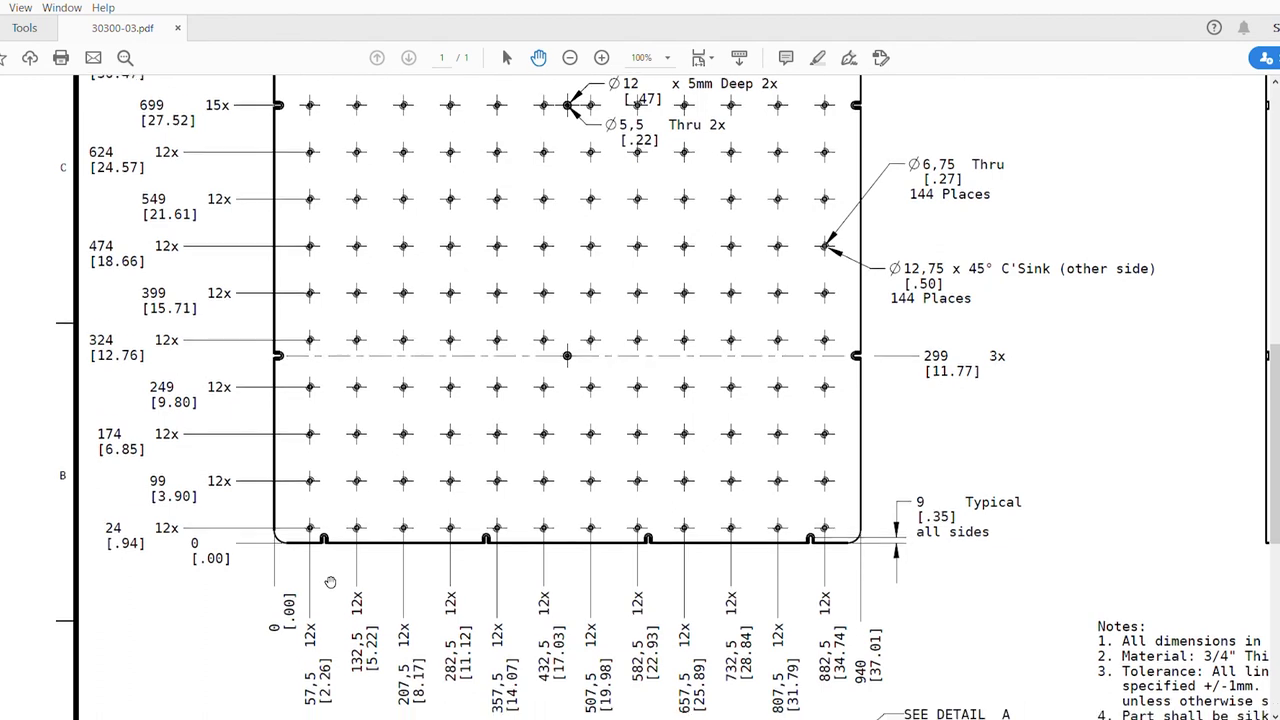
scroll(330, 582, down, 1)
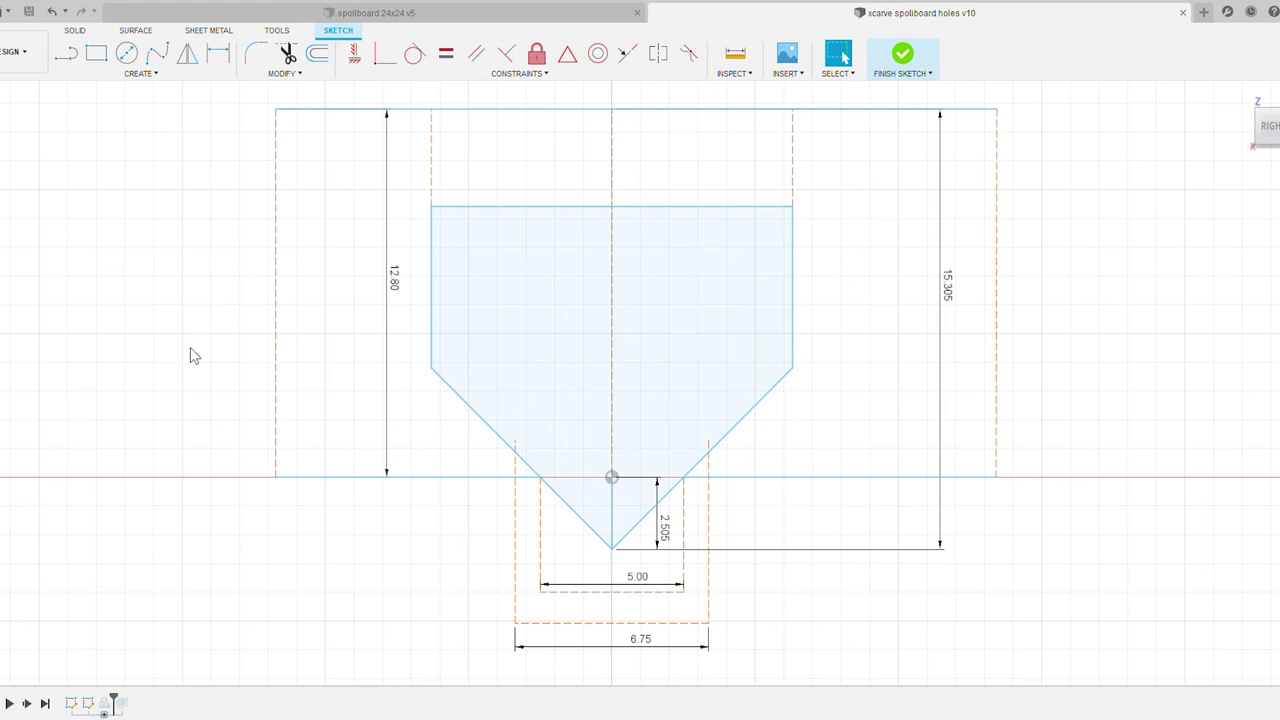
Inspect the cutter profile and the board's upper and lower surface lines in the spoilboard hole sketch
click(486, 297)
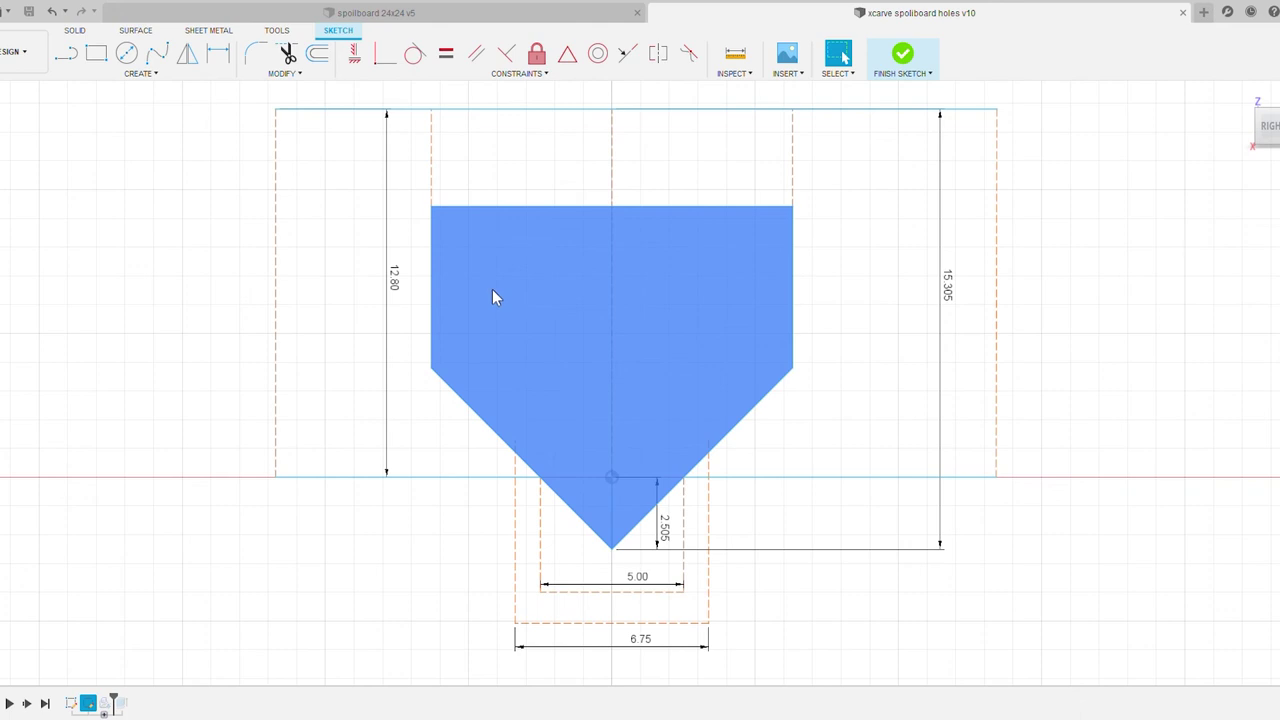
click(337, 111)
shift+click(390, 479)
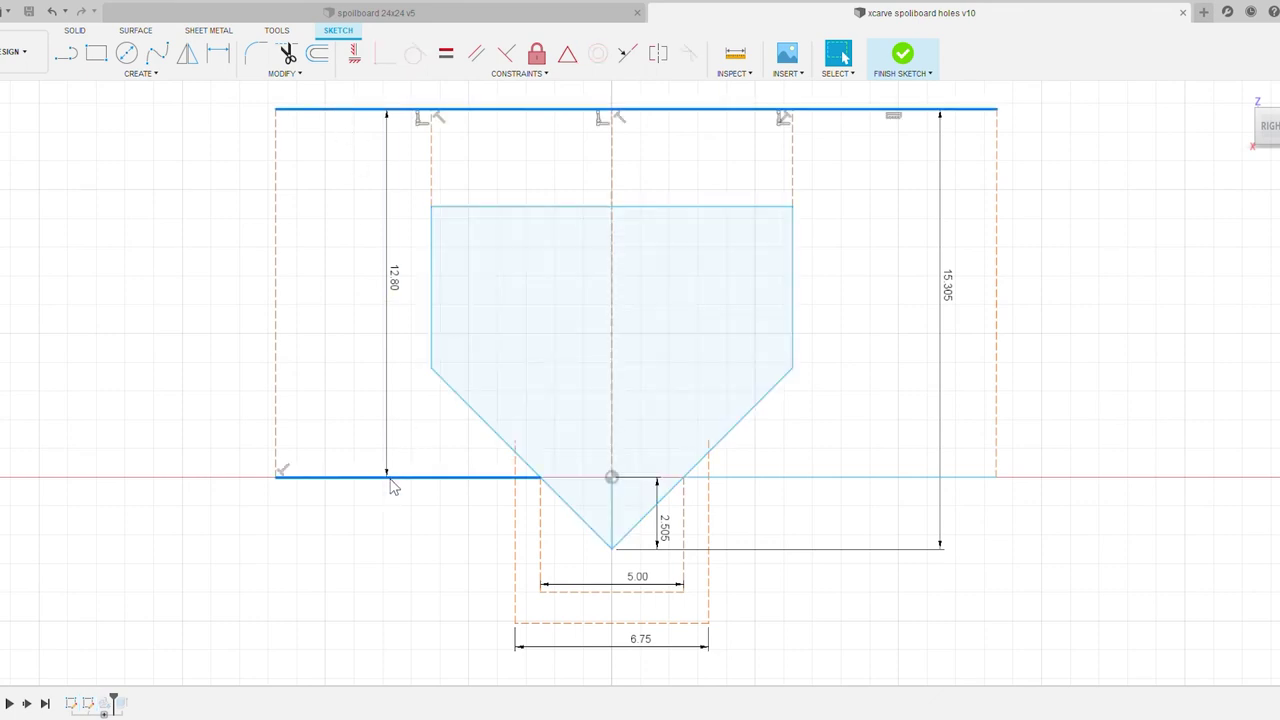
shift+click(789, 479)
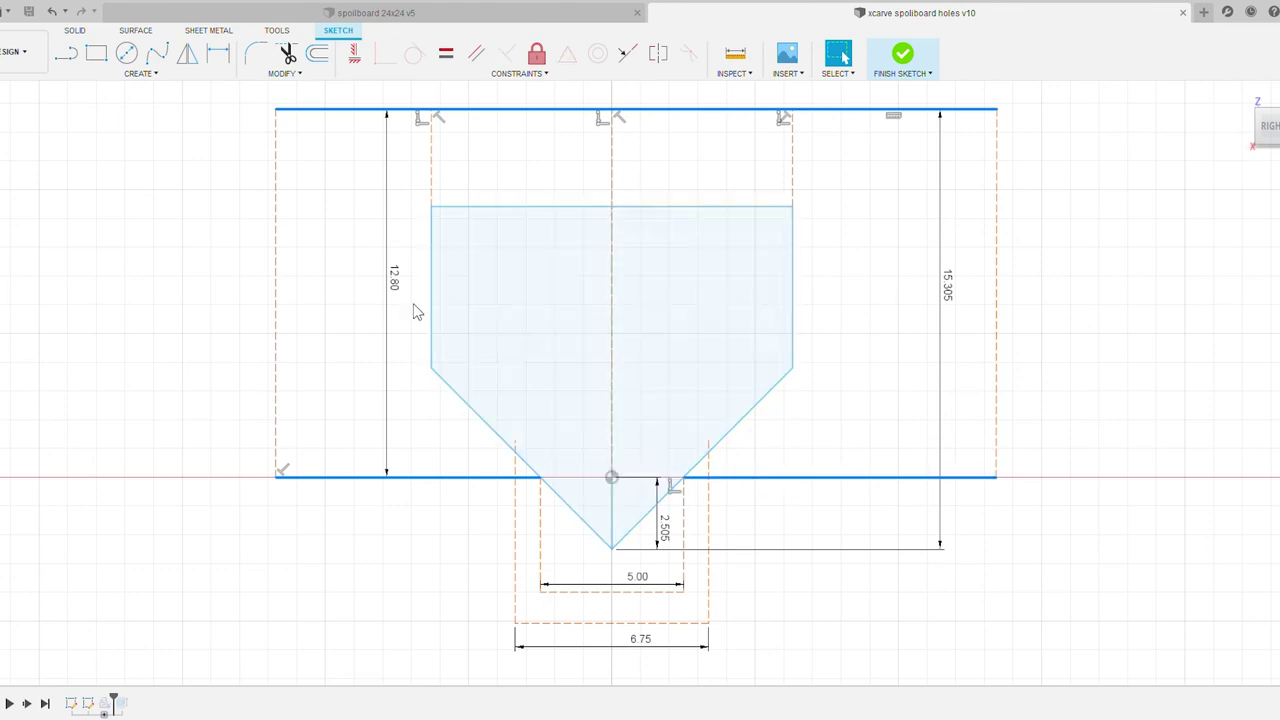
key(Escape)
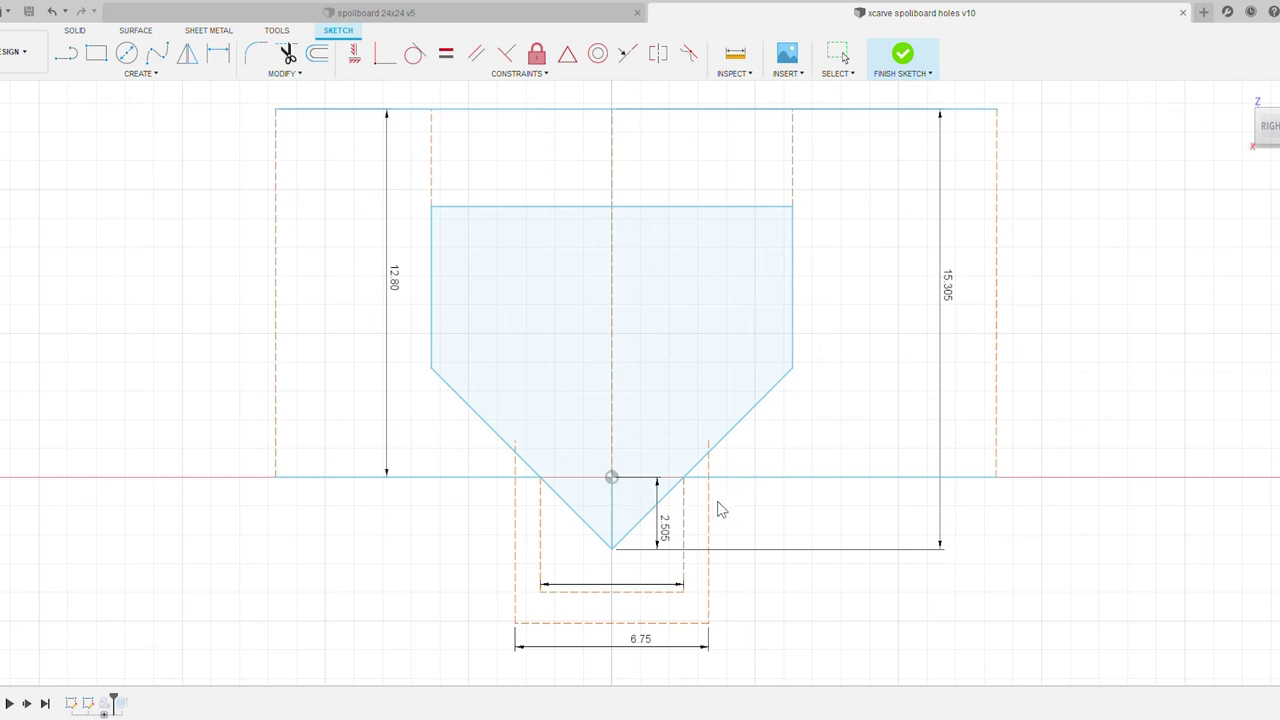
key(Escape)
click(700, 112)
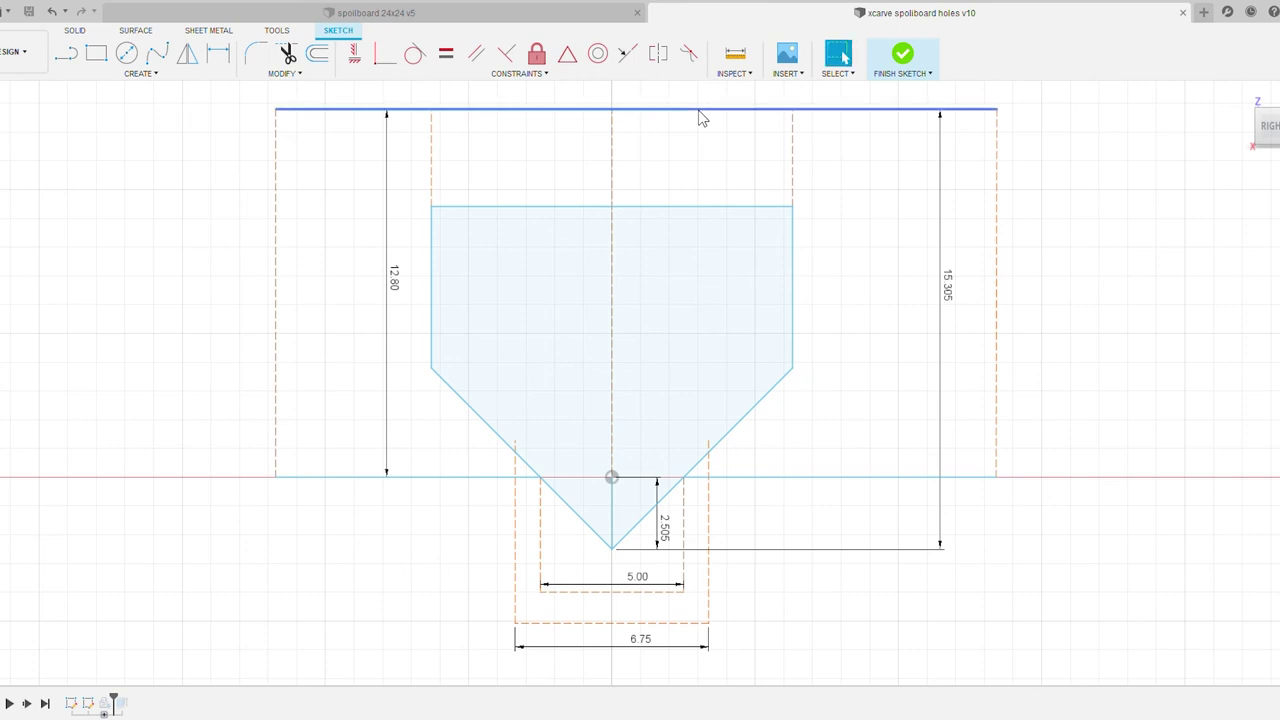
key(Escape)
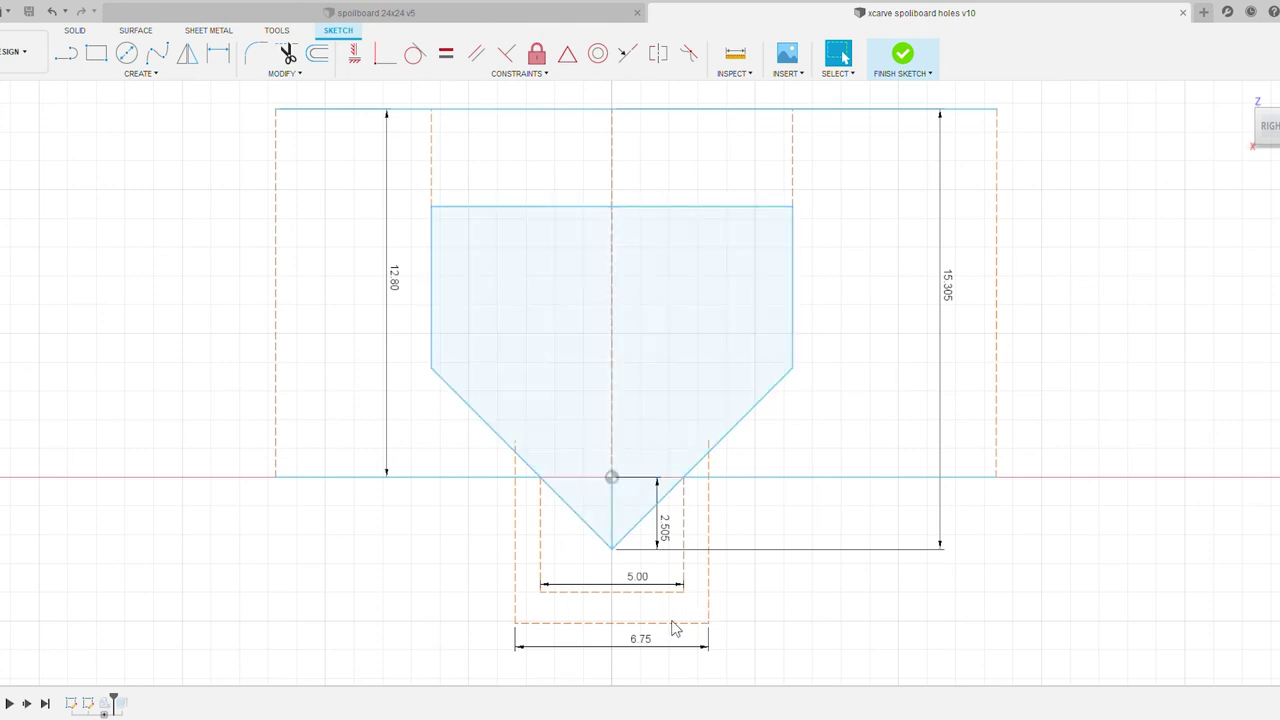
Inspect the through-hole width dimension and where its edge meets the cutter profile's angled side
double_click(641, 640)
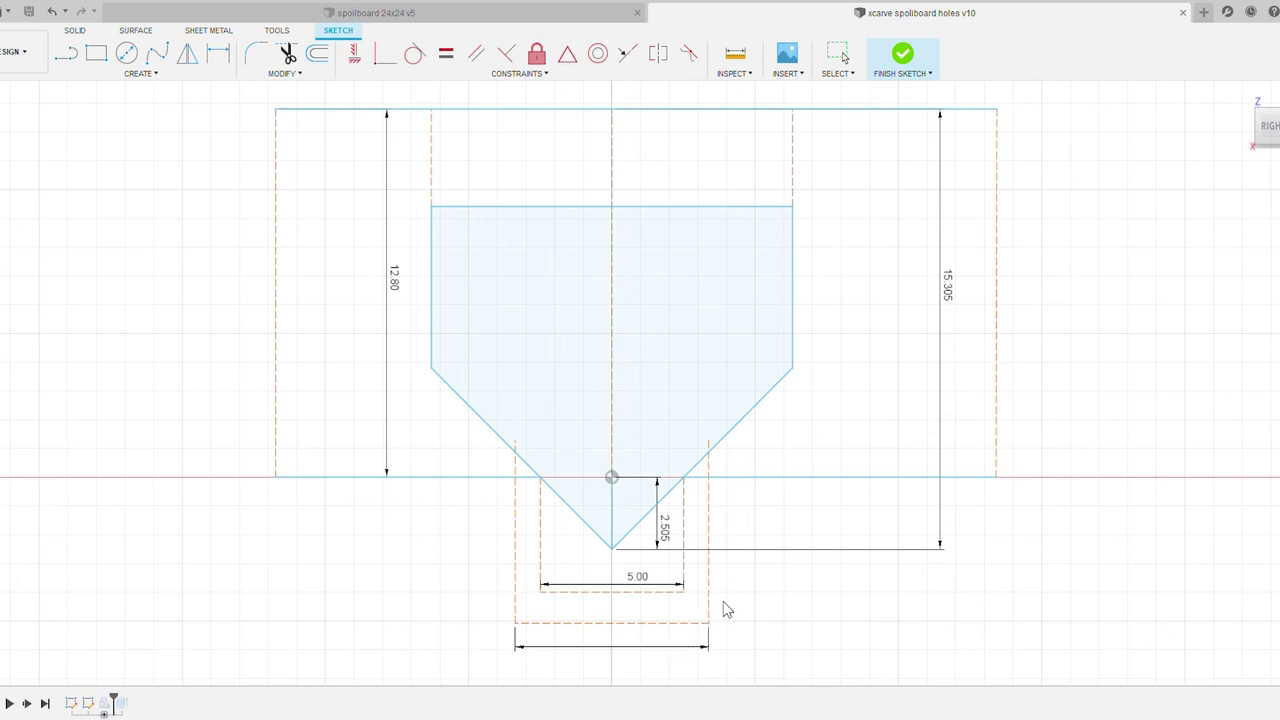
key(Escape)
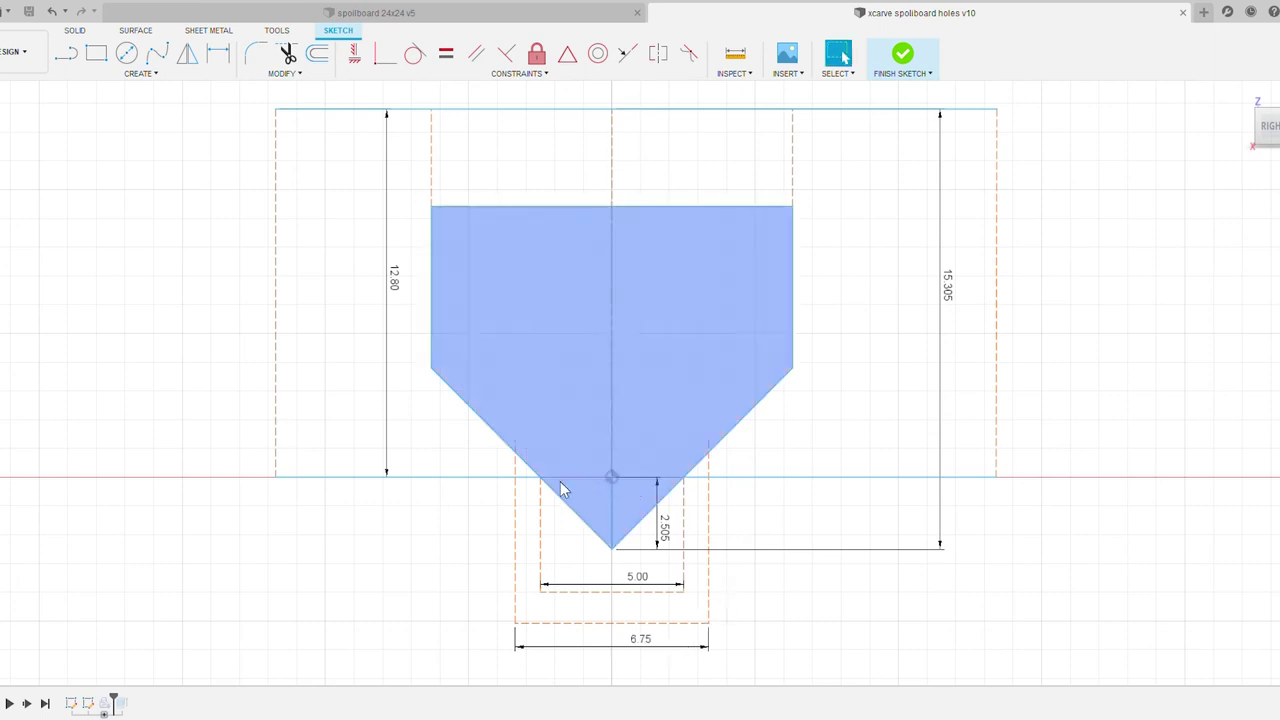
scroll(528, 480, up, 2)
scroll(532, 484, up, 5)
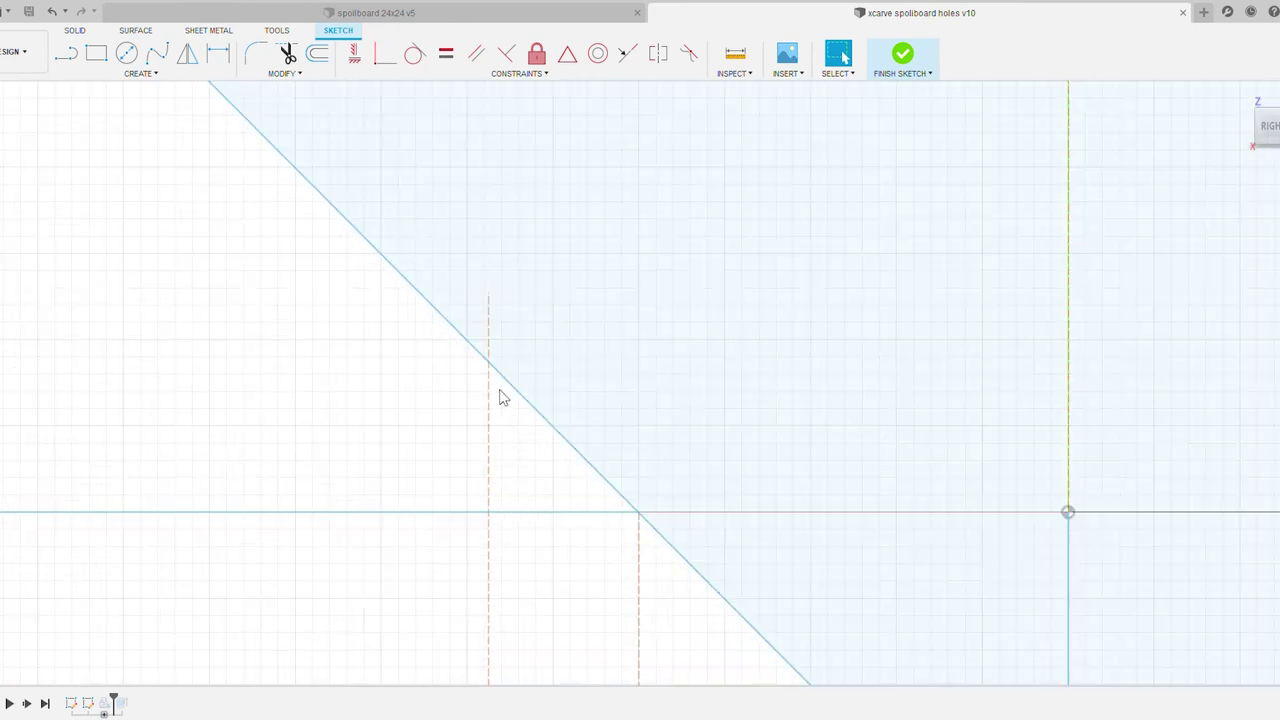
scroll(589, 496, down, 1)
scroll(590, 497, down, 5)
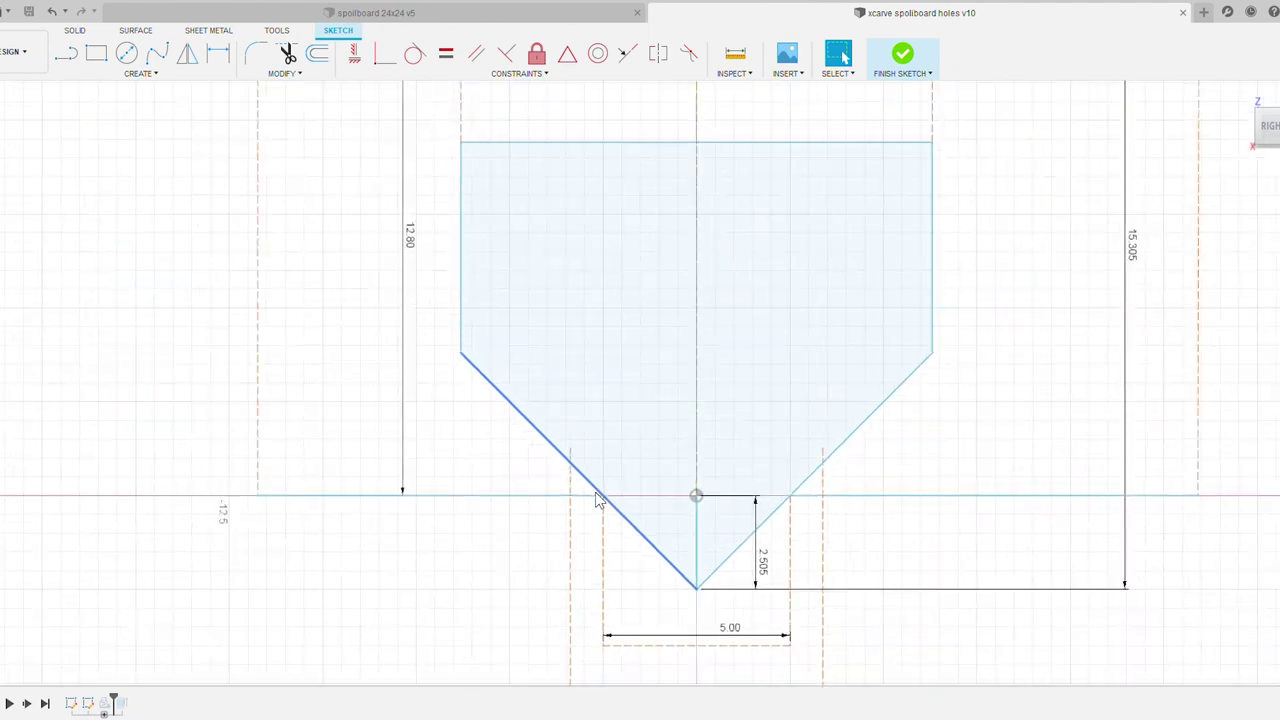
scroll(596, 502, down, 1)
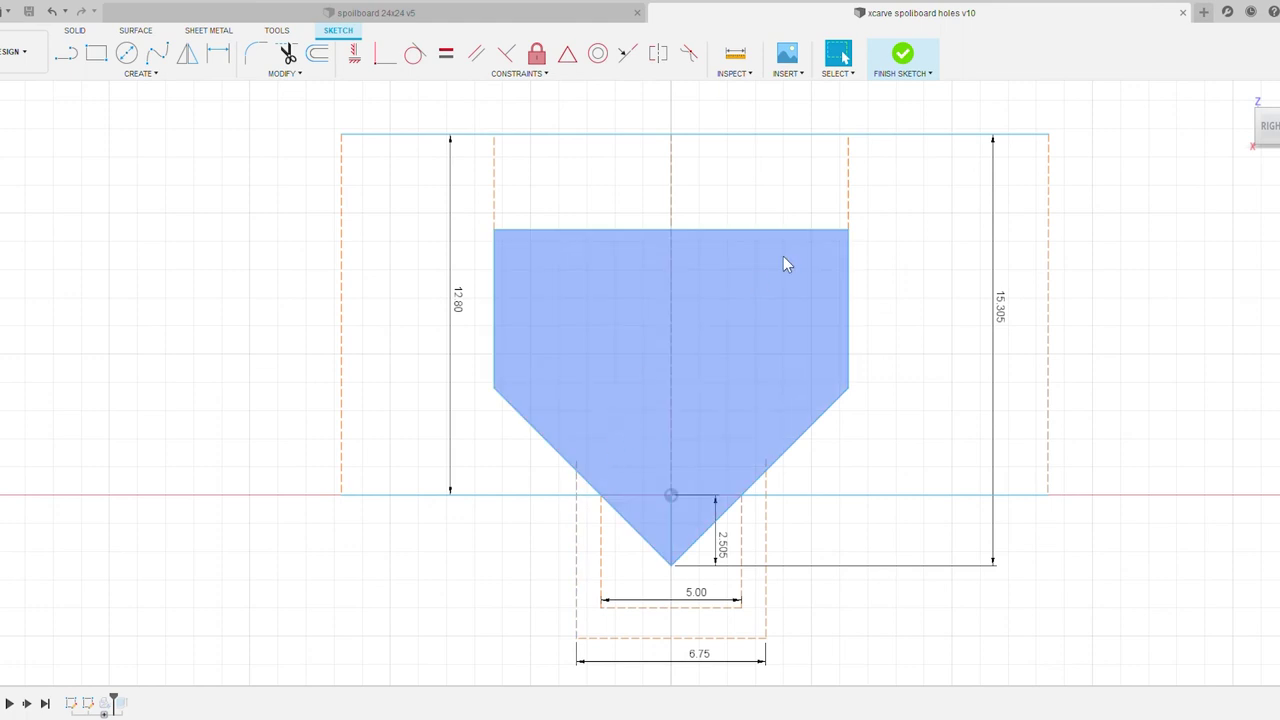
Finish the spoilboard hole profile sketch
click(899, 60)
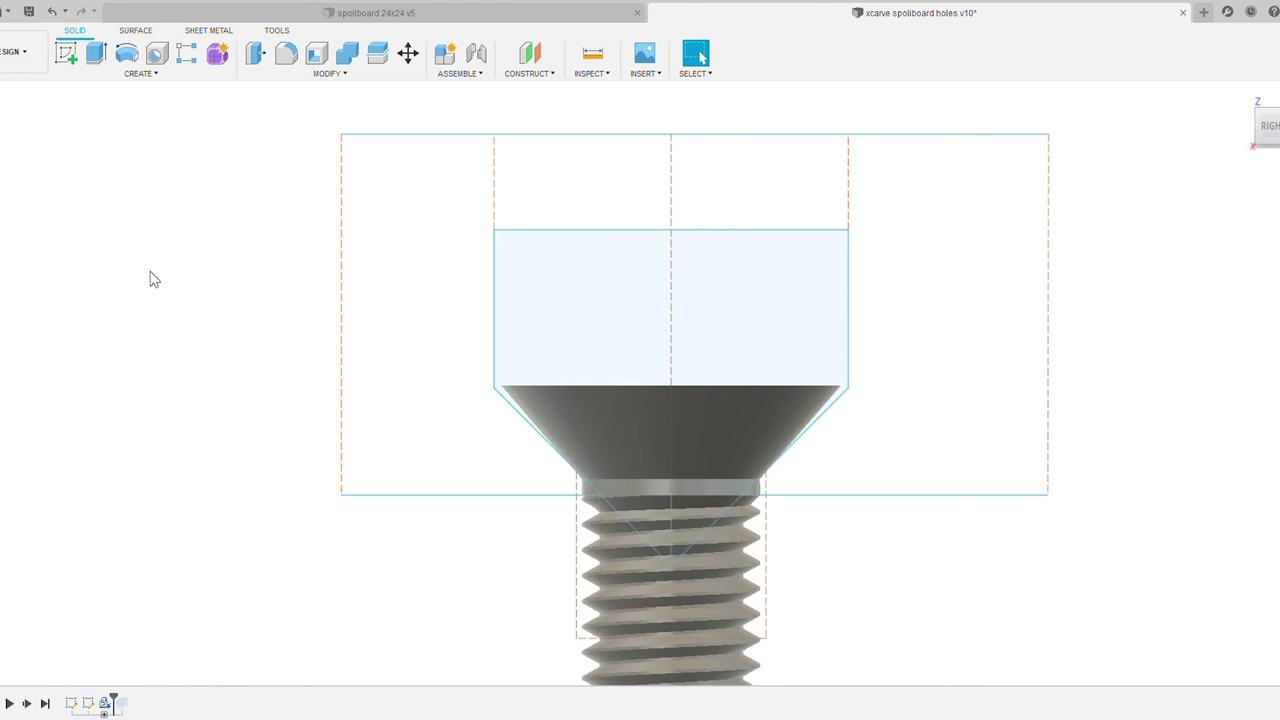
double_click(76, 245)
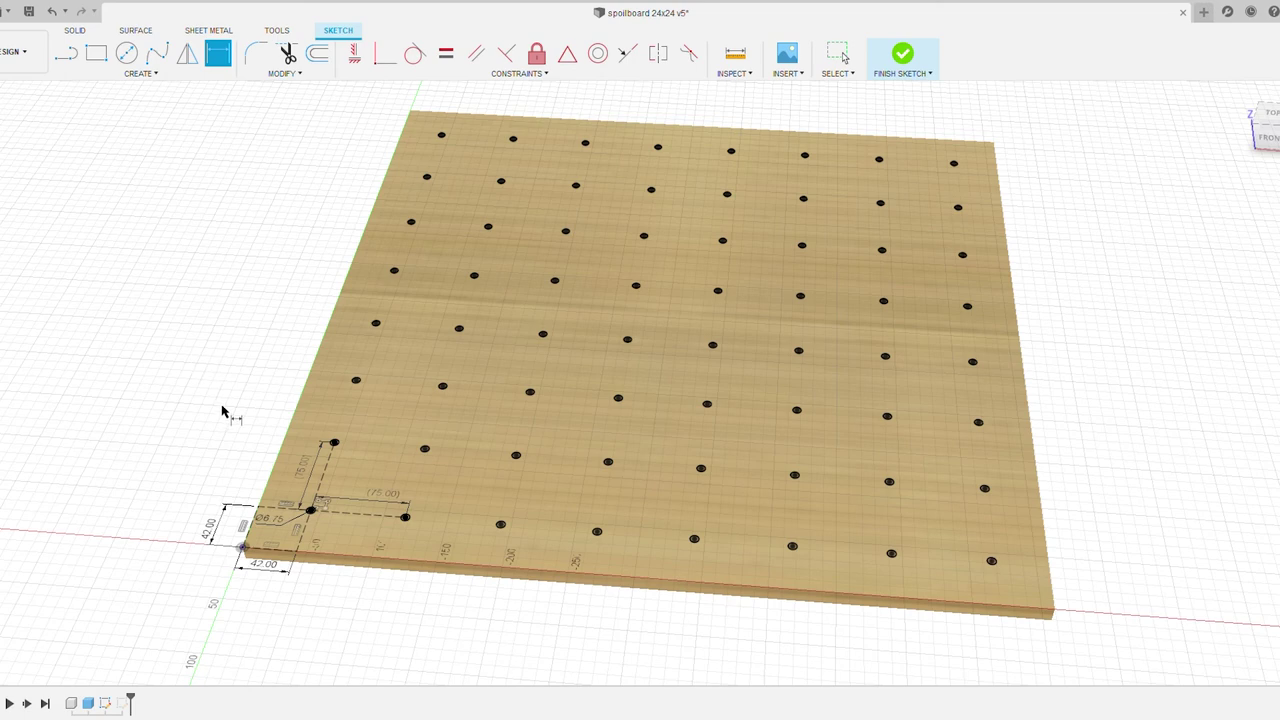
Examine the corner hole's edge offsets, diameter and pattern spacing in the spoilboard 24x24 sketch
scroll(197, 565, up, 5)
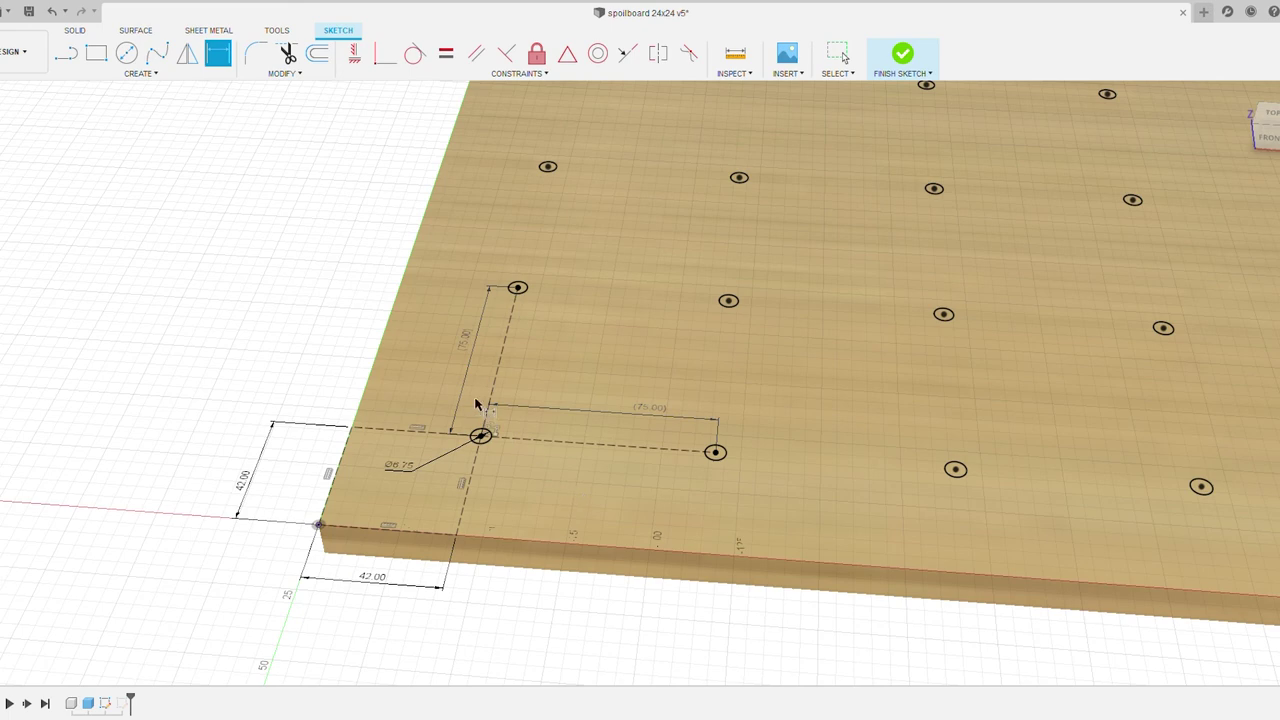
scroll(635, 530, down, 4)
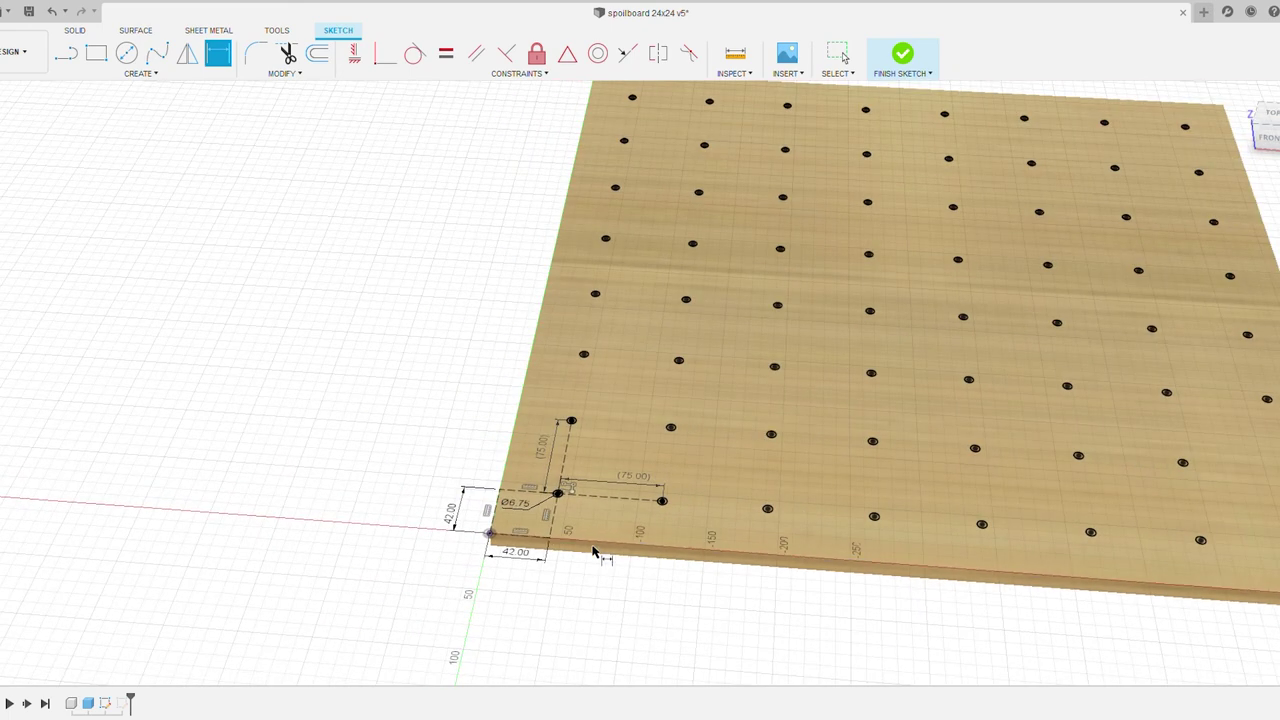
scroll(620, 551, down, 2)
key(Escape)
middle_drag(651, 586, 437, 591)
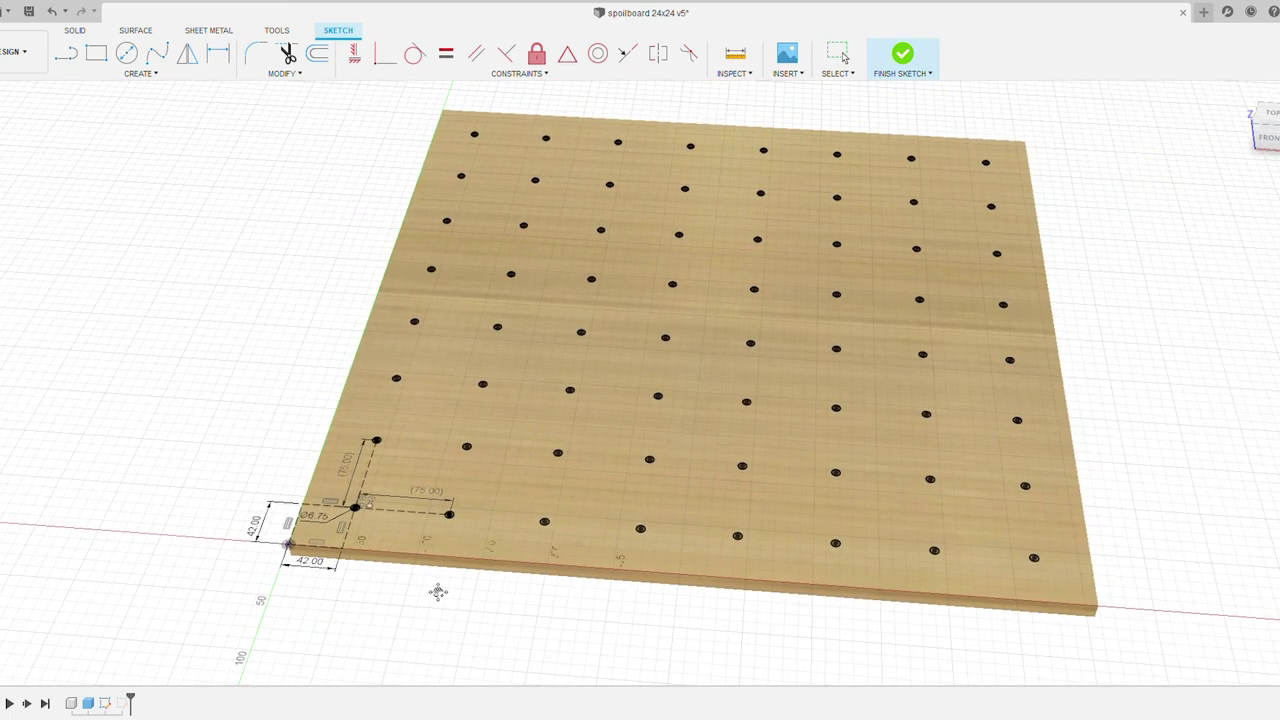
key(d)
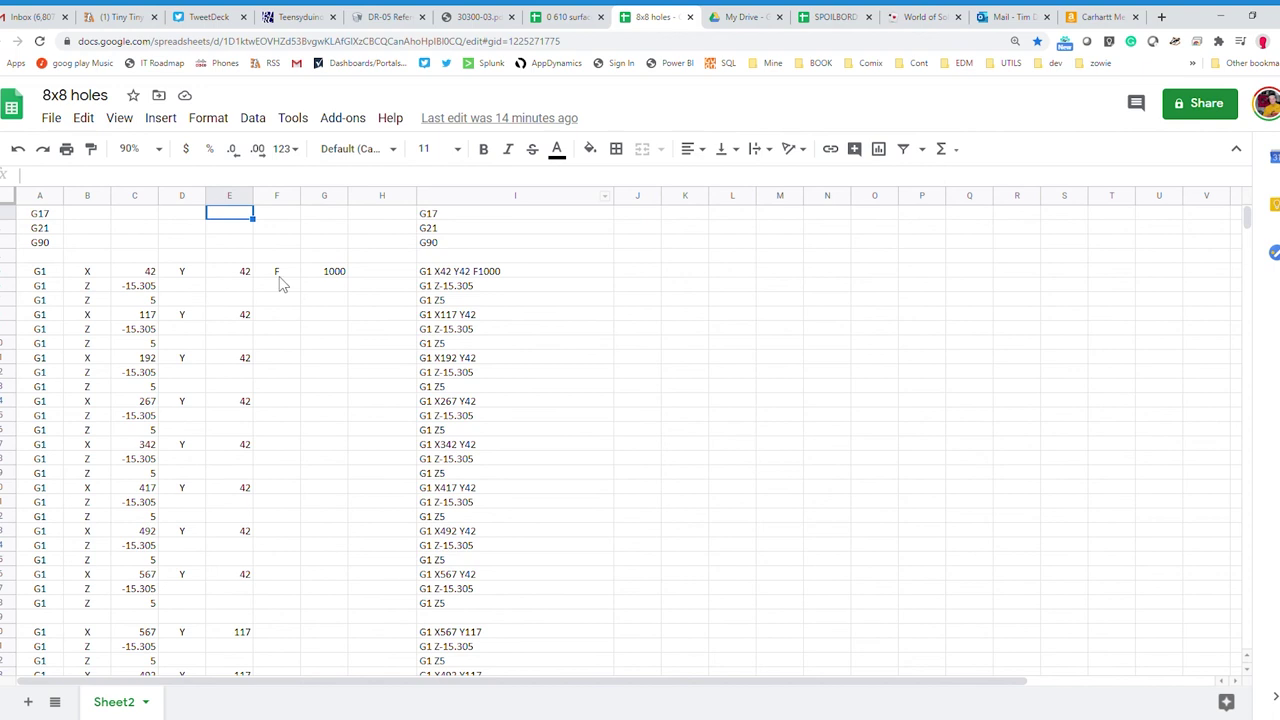
Review the formula in column I that joins the G-code parts, along with the setup rows of the 8x8 holes sheet
click(462, 197)
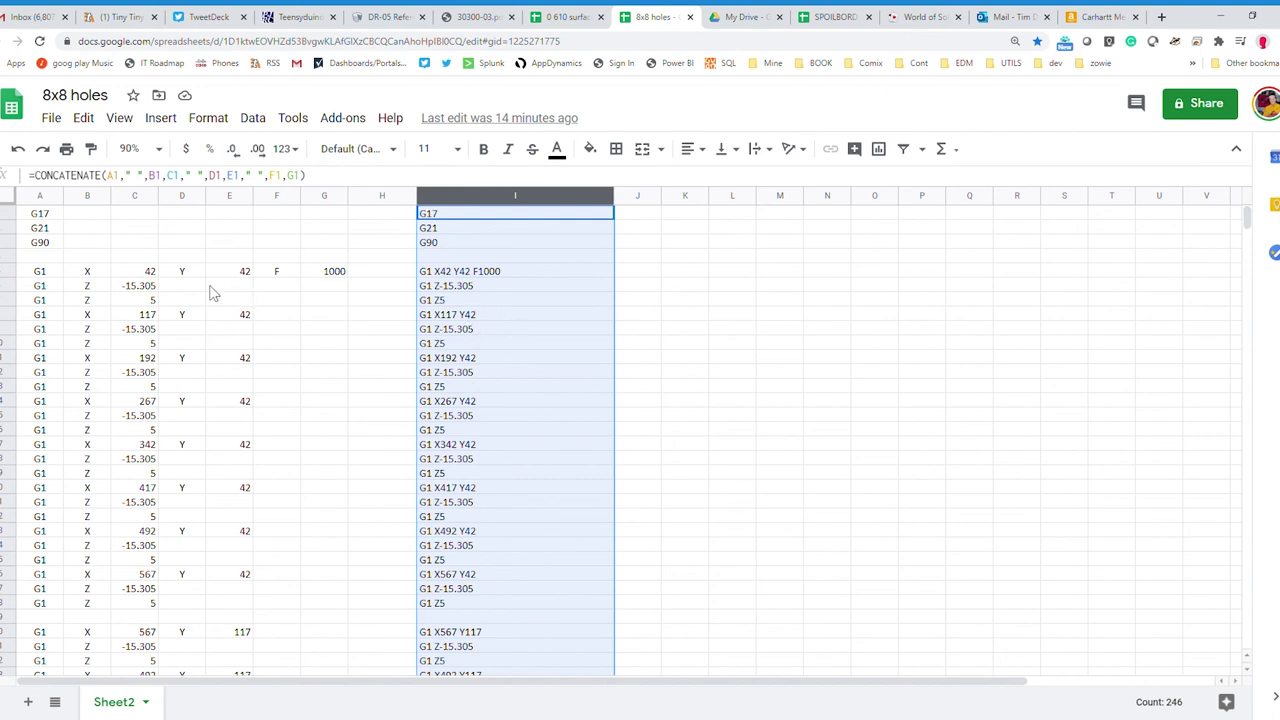
click(165, 245)
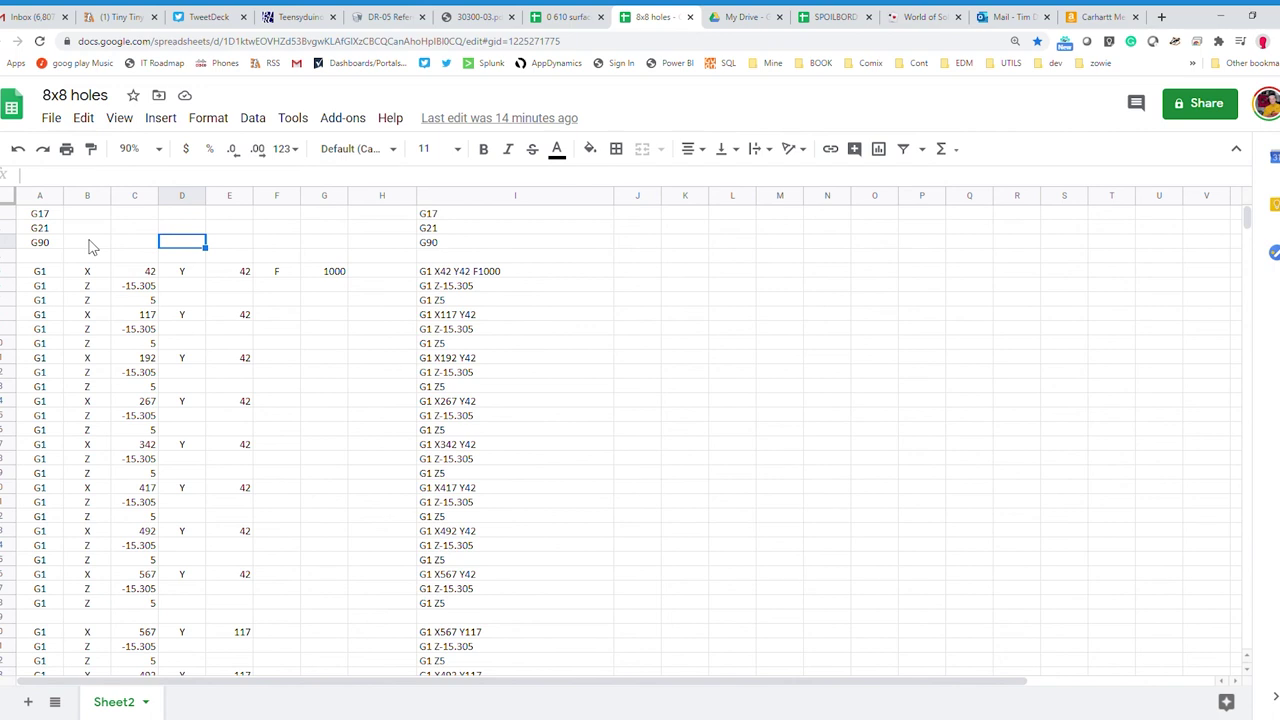
scroll(88, 248, down, 1)
scroll(88, 248, up, 1)
Check each cell of the first G1 move row, from the command through X, Y and feed rate
click(55, 278)
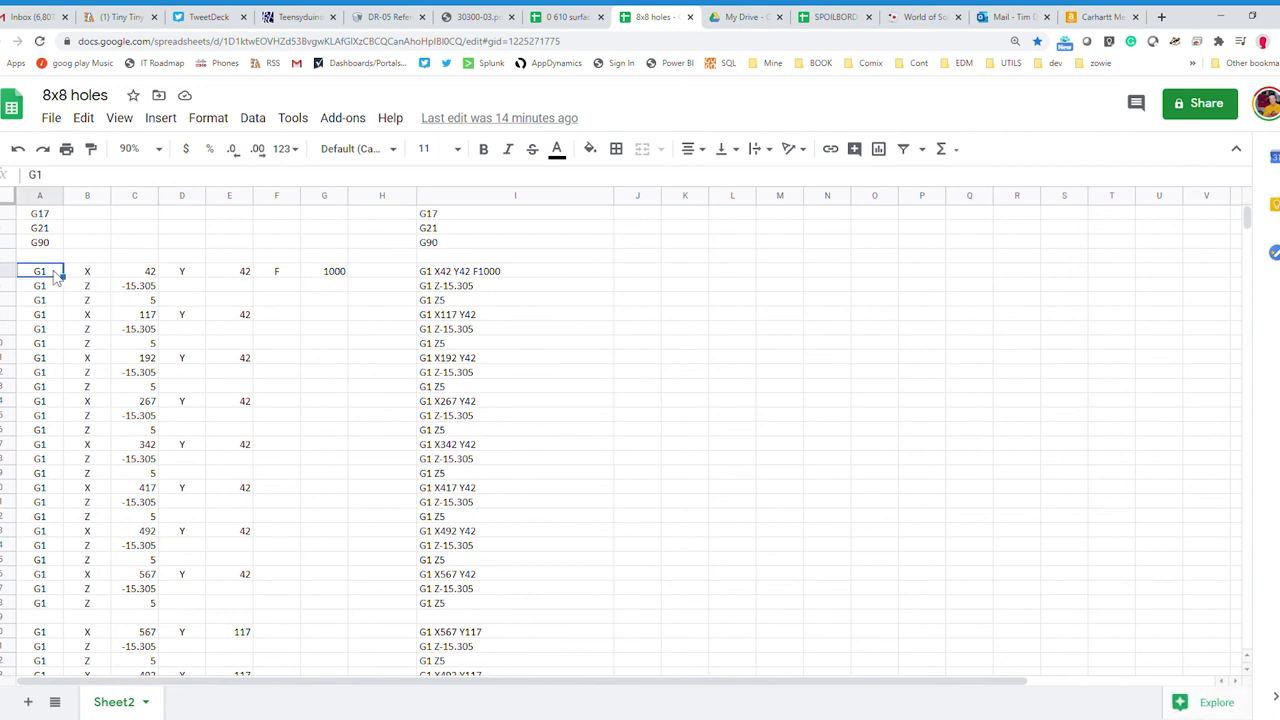
click(88, 278)
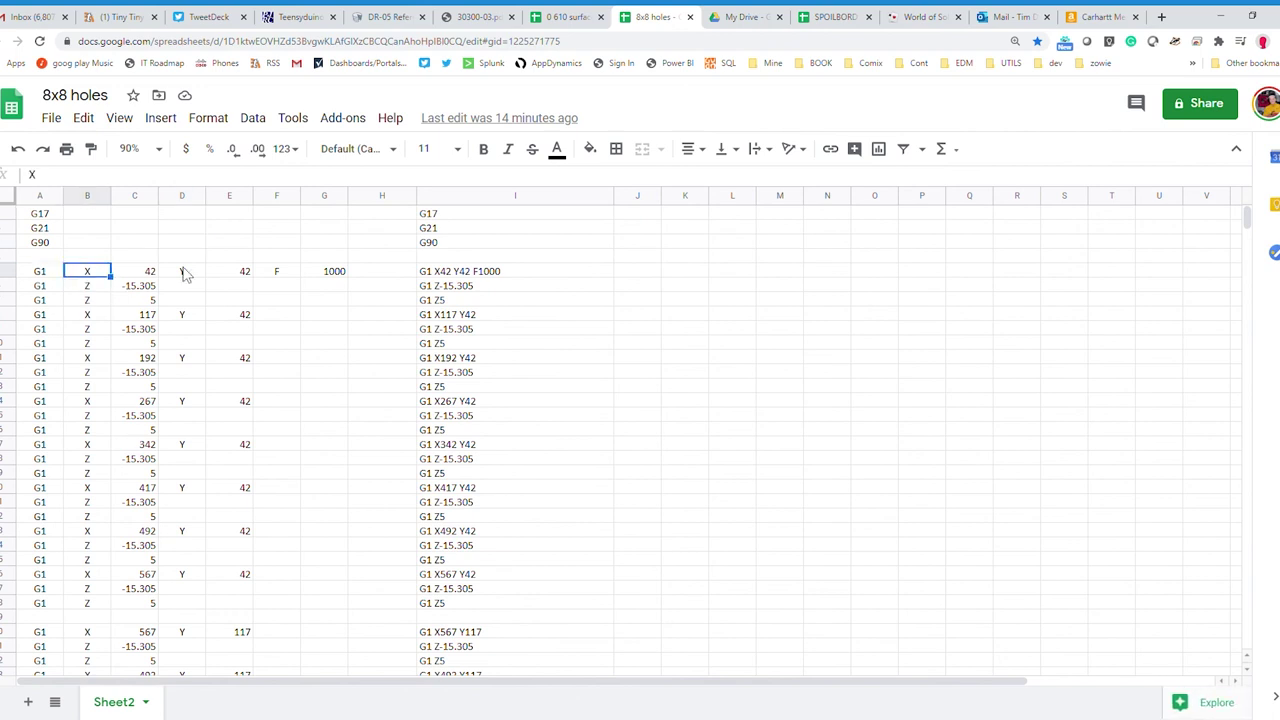
click(133, 278)
click(192, 276)
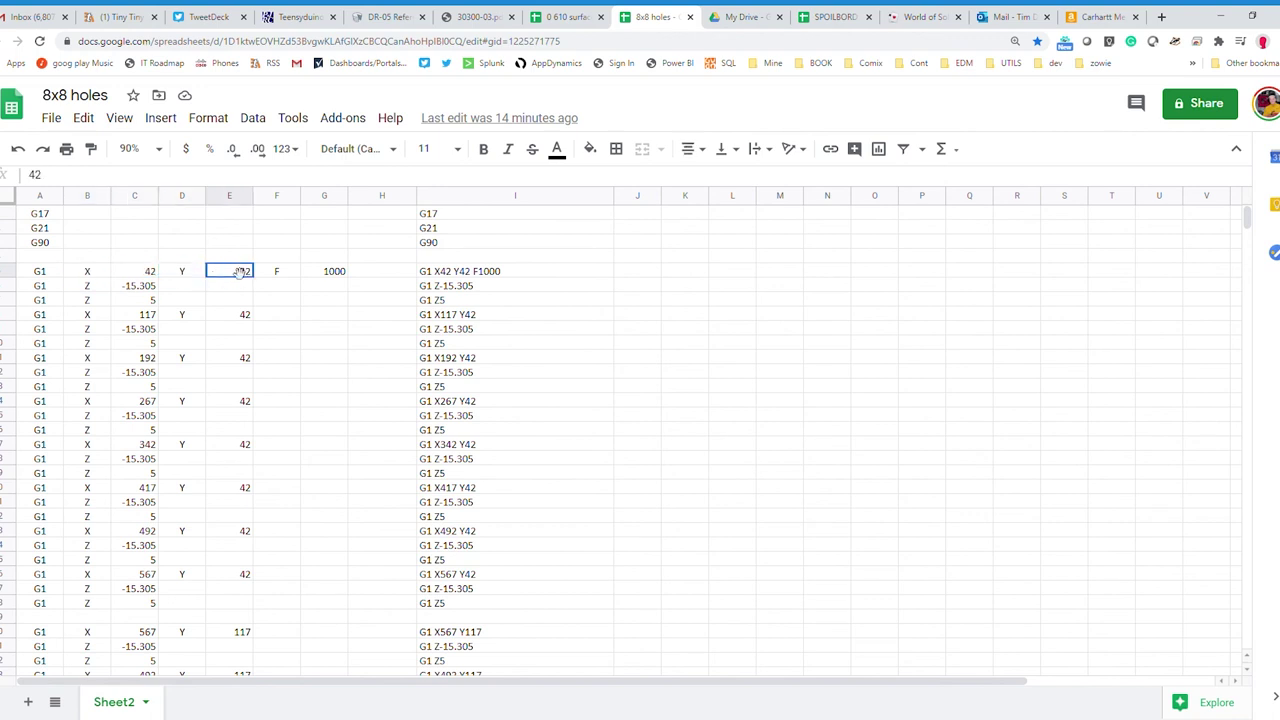
click(290, 276)
click(333, 276)
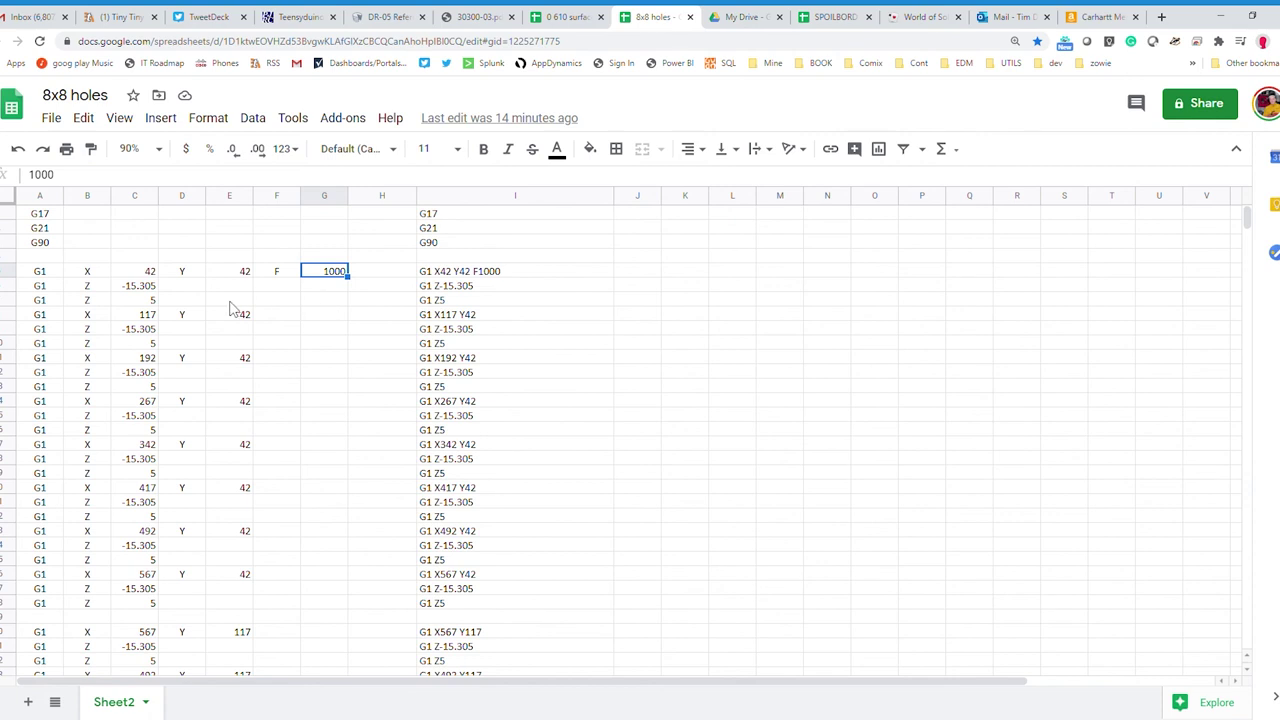
Check the Z plunge row and the Z retract row of the first hole, cell by cell
click(58, 288)
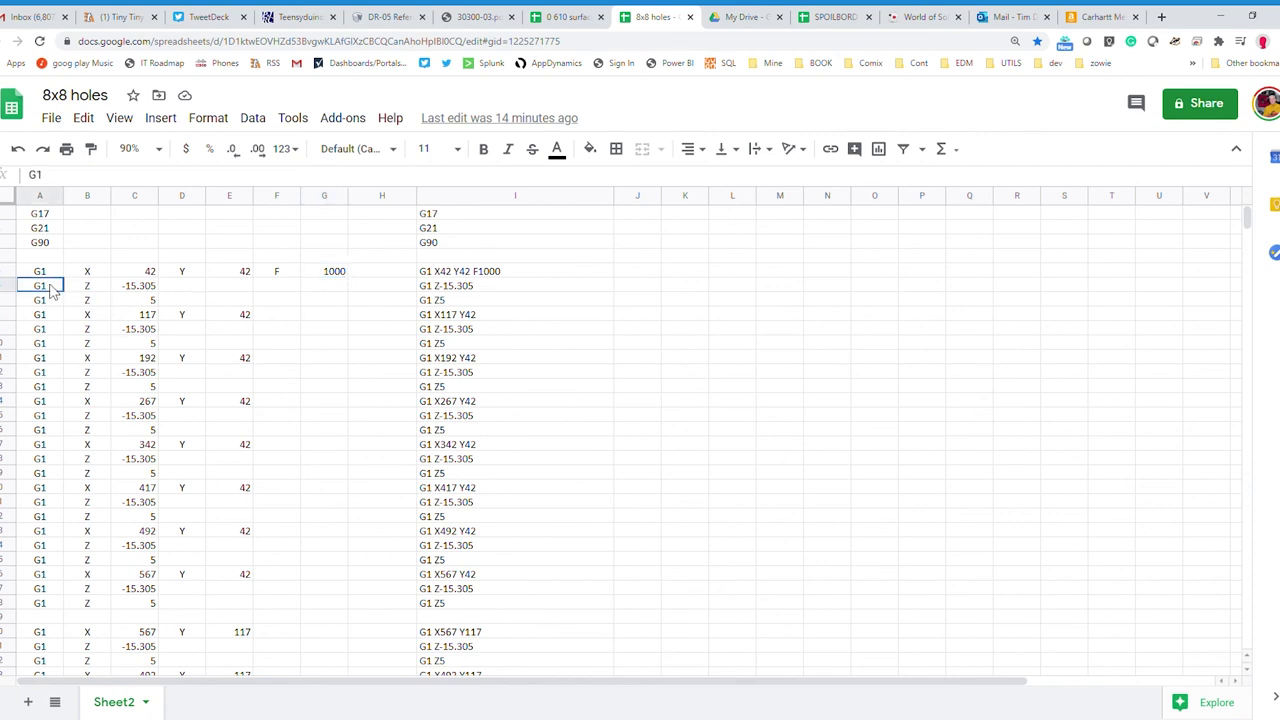
click(87, 292)
click(135, 292)
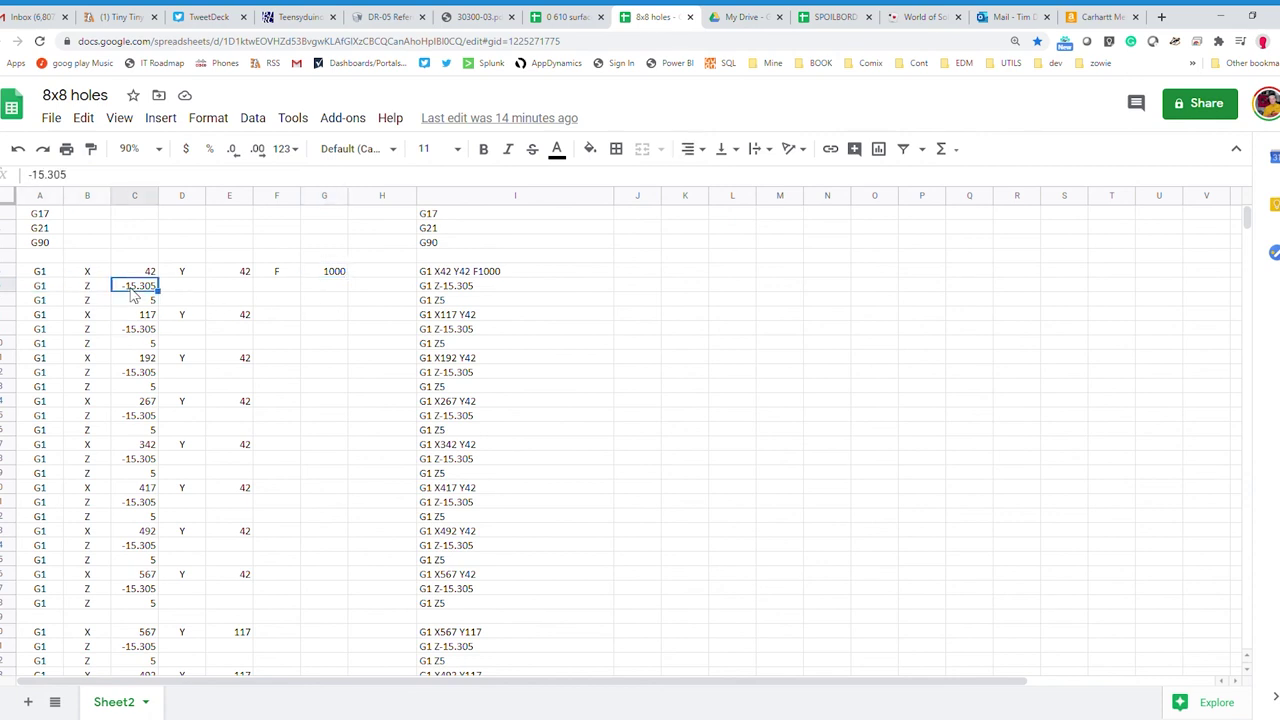
click(58, 301)
click(88, 302)
click(132, 302)
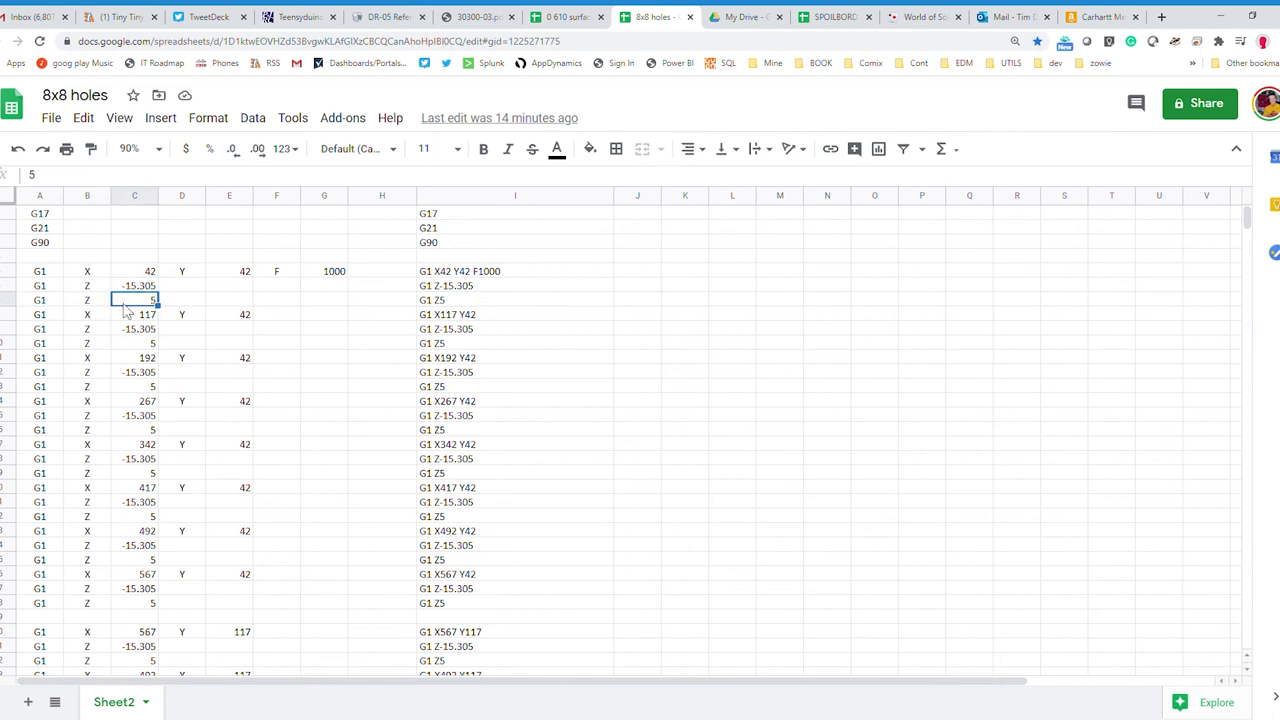
Check the second hole's move row and its X formula, and look over the following rows of holes
click(60, 316)
click(87, 316)
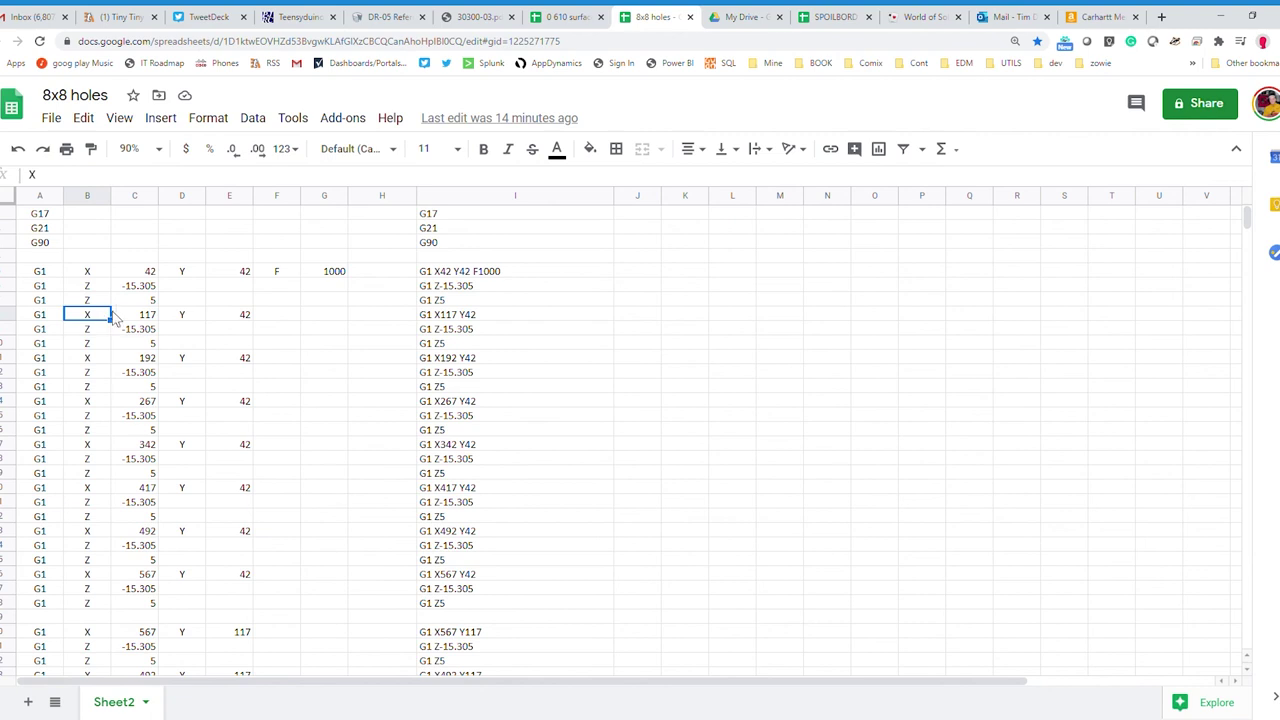
click(137, 316)
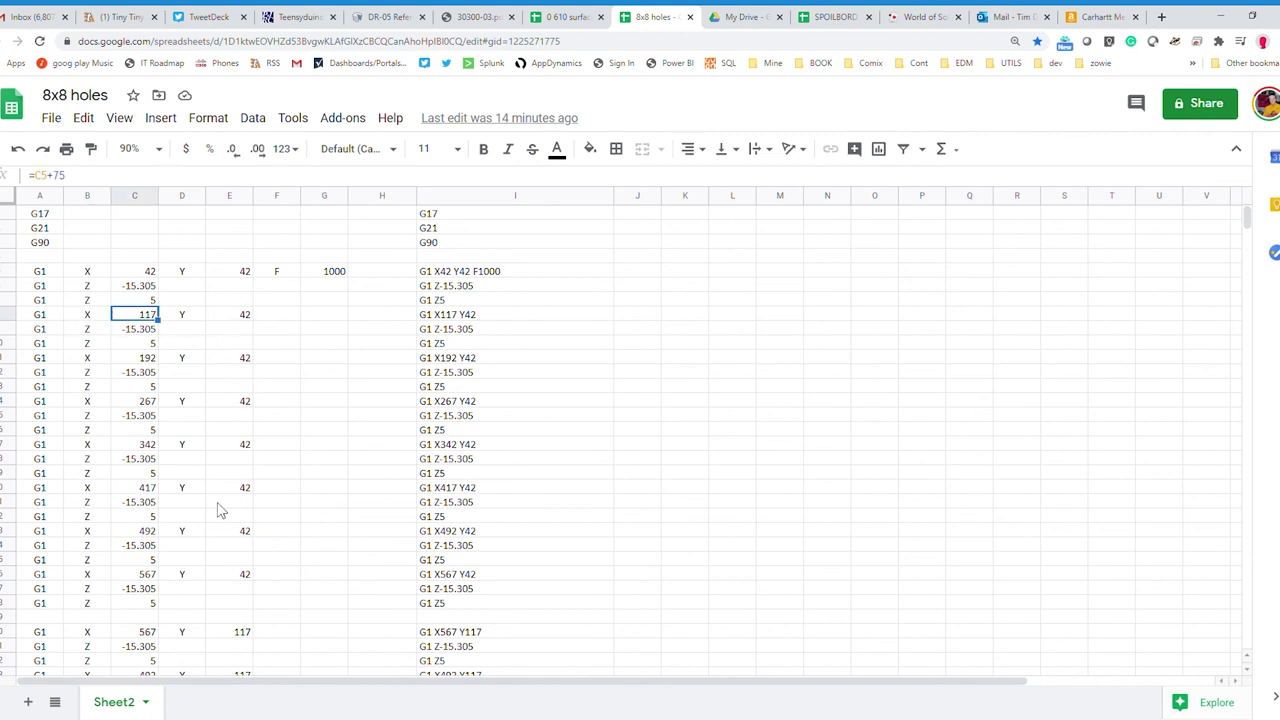
scroll(221, 512, down, 2)
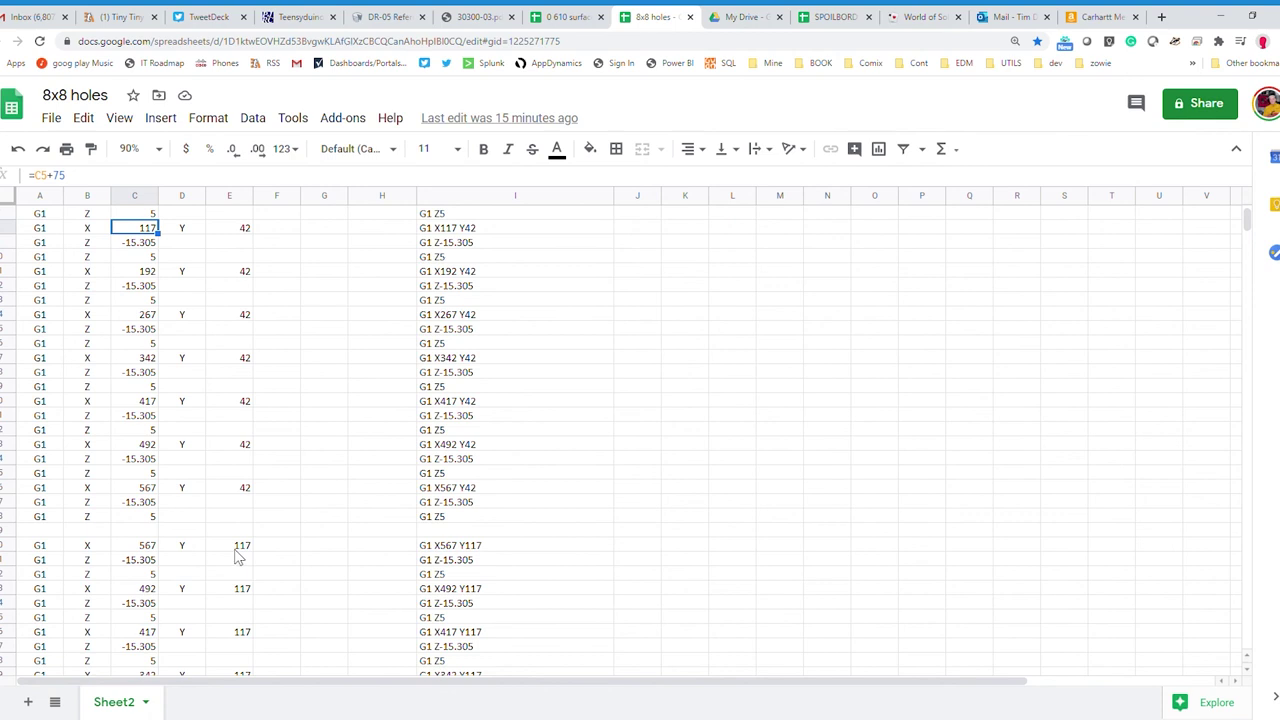
Look through the remaining hole rows of the 8x8 holes sheet to the last hole and select G-code column I
scroll(238, 557, down, 2)
scroll(238, 557, down, 2)
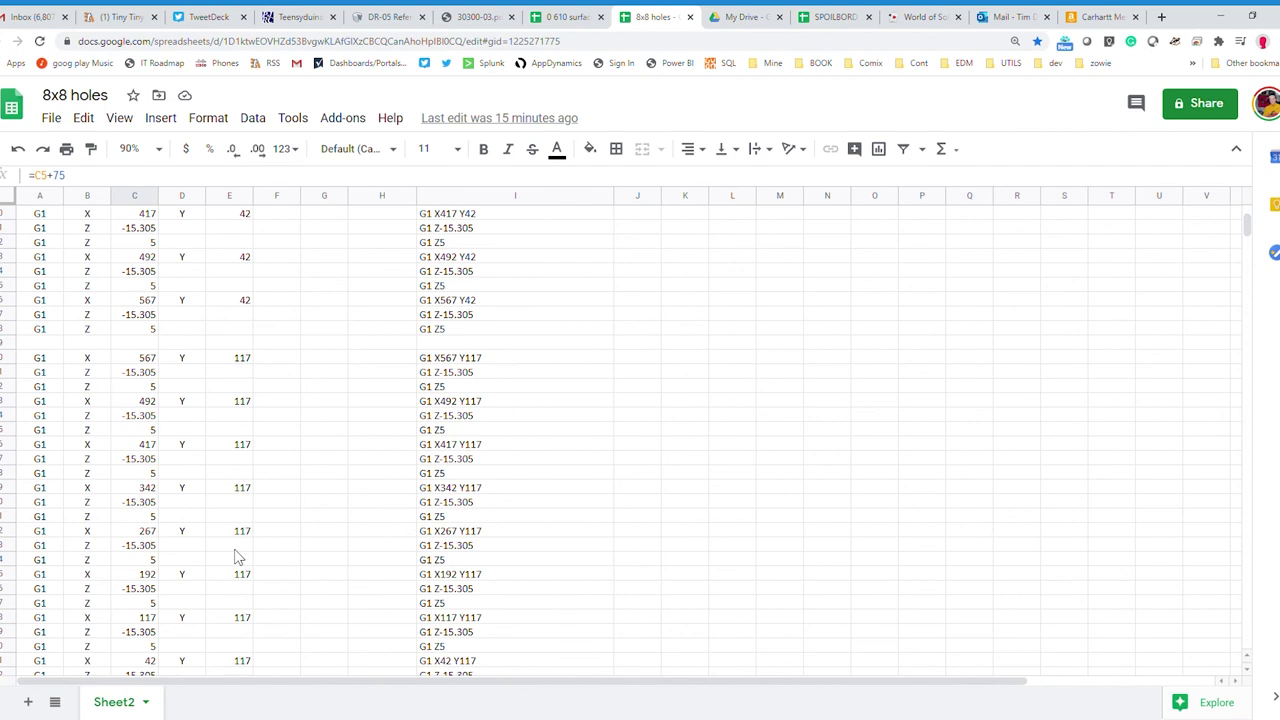
scroll(130, 458, down, 4)
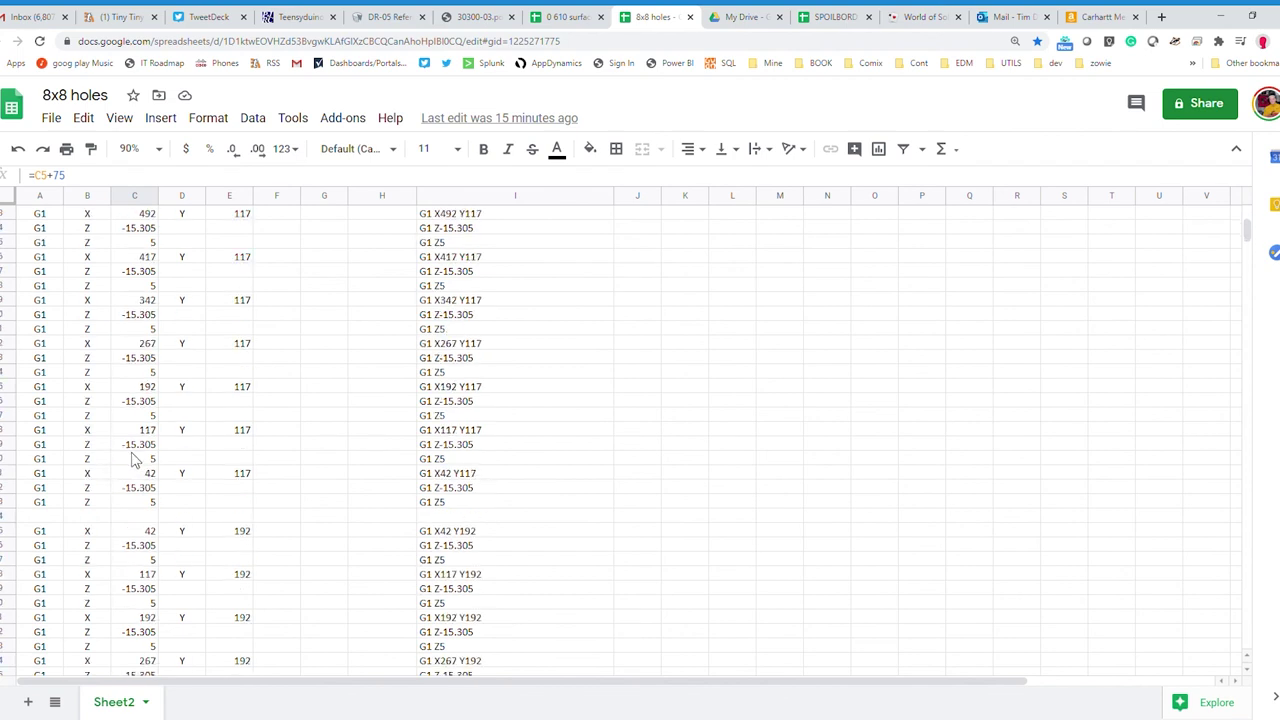
scroll(132, 459, down, 15)
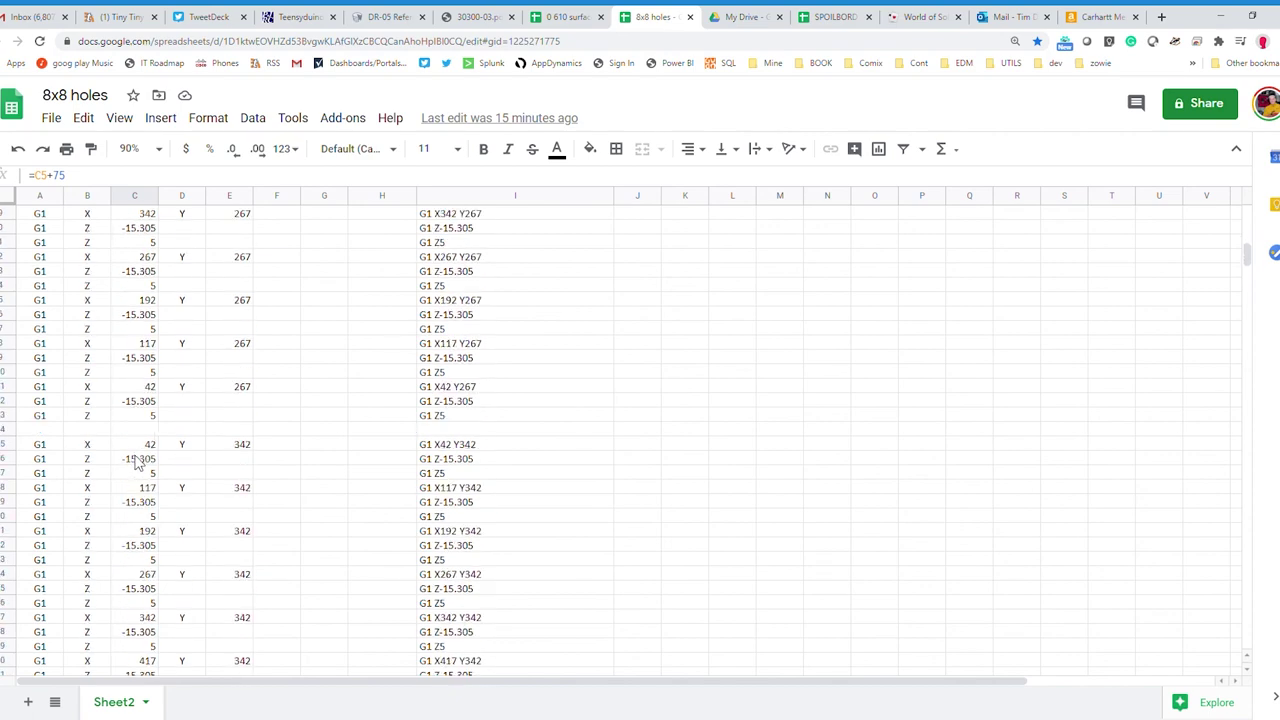
scroll(138, 462, down, 20)
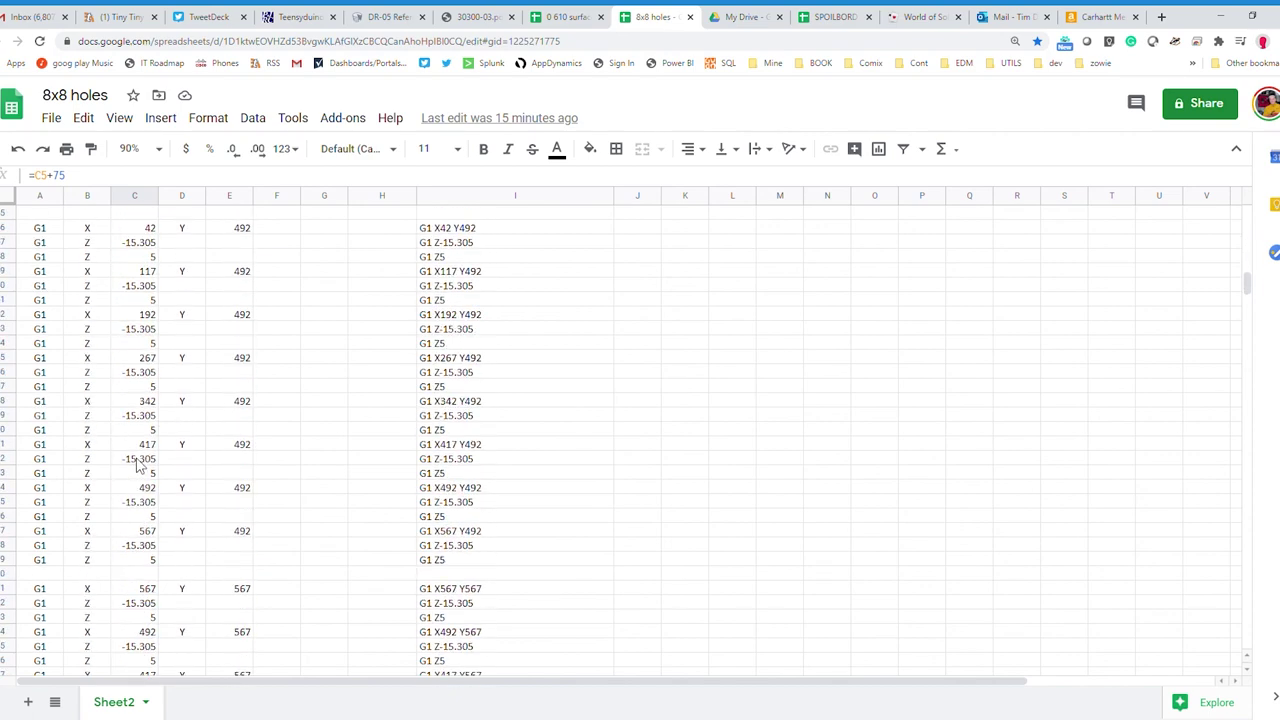
scroll(138, 462, down, 10)
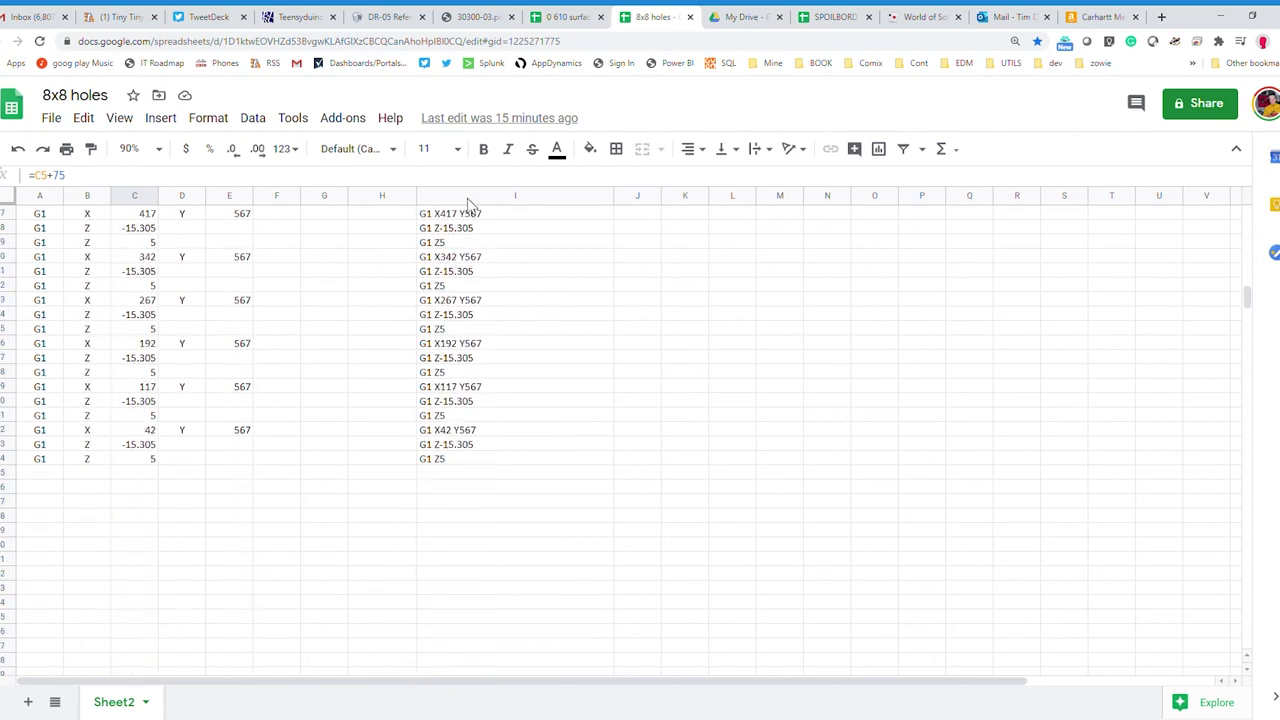
click(470, 197)
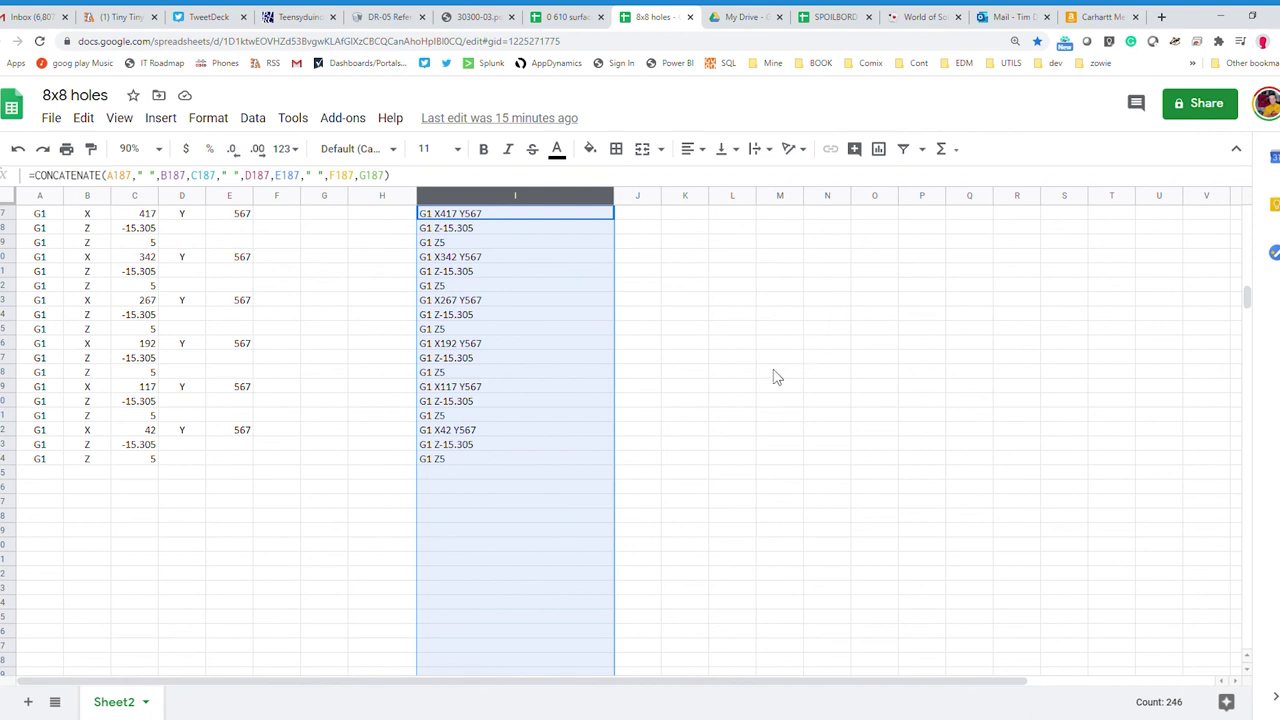
Switch to the G-code sender and examine the toolpath of 8X8 holes.gcode in the visualizer
scroll(735, 397, up, 8)
scroll(735, 397, up, 2)
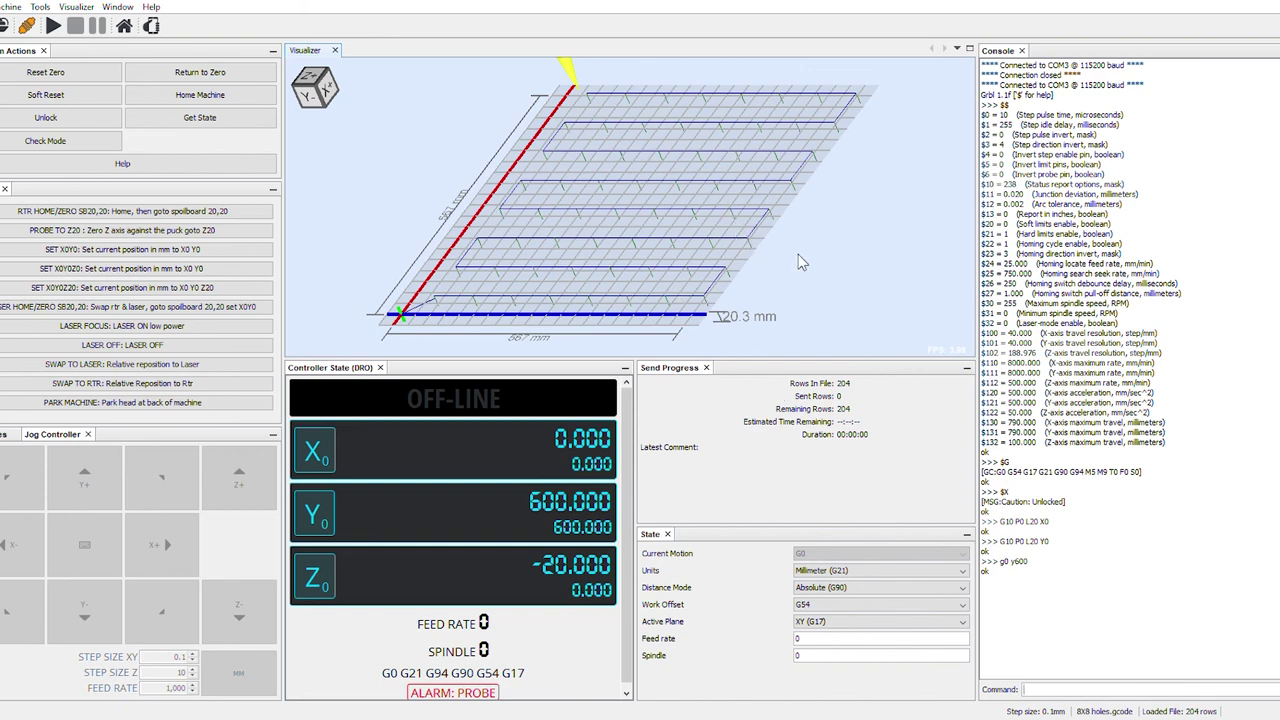
mouse_move(818, 296)
mouse_down()
mouse_move(814, 271)
mouse_move(826, 291)
mouse_move(806, 295)
mouse_move(819, 298)
mouse_up()
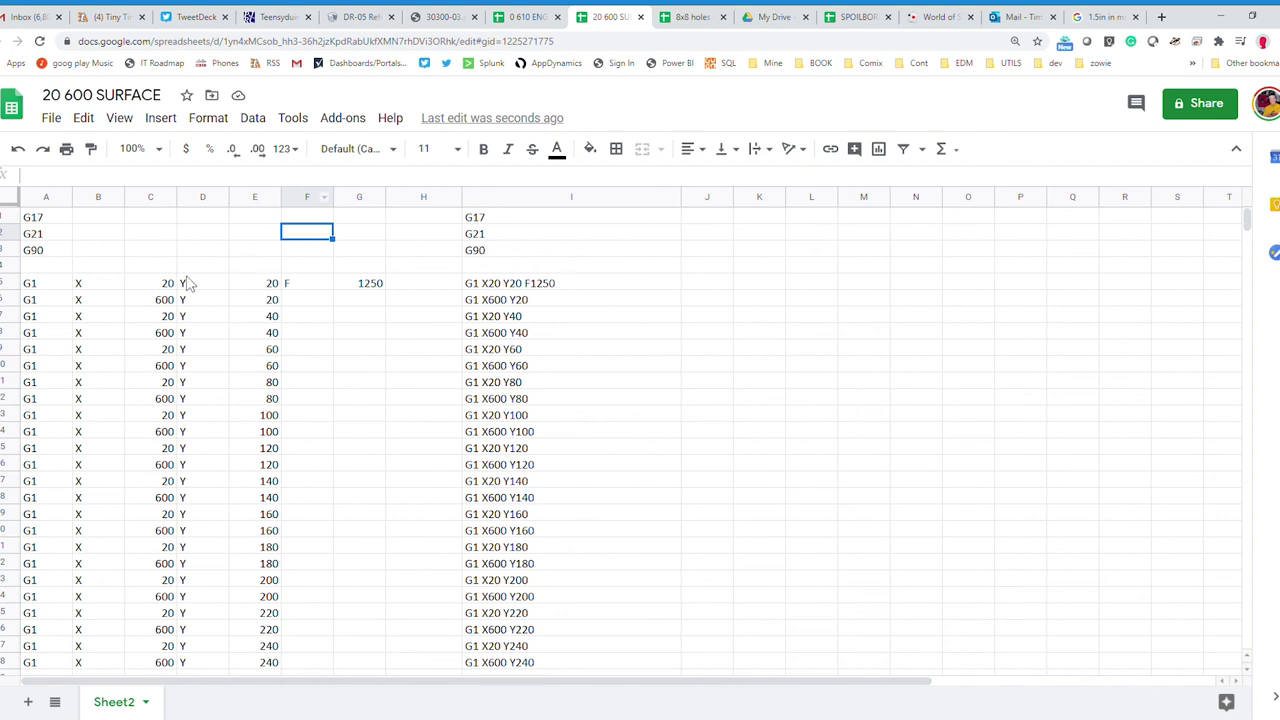
In the 20 600 SURFACE sheet, check the X, Y and feed cells of the first two moves and look over the following rows
drag(140, 289, 352, 290)
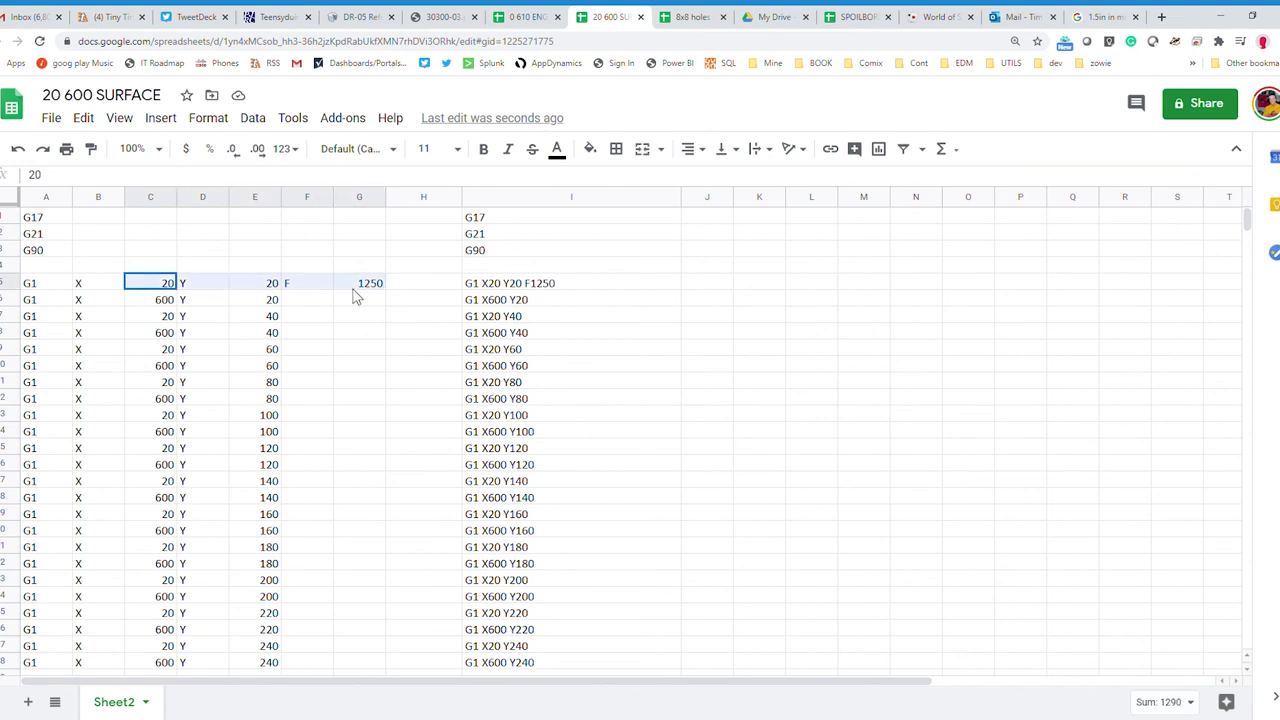
click(153, 305)
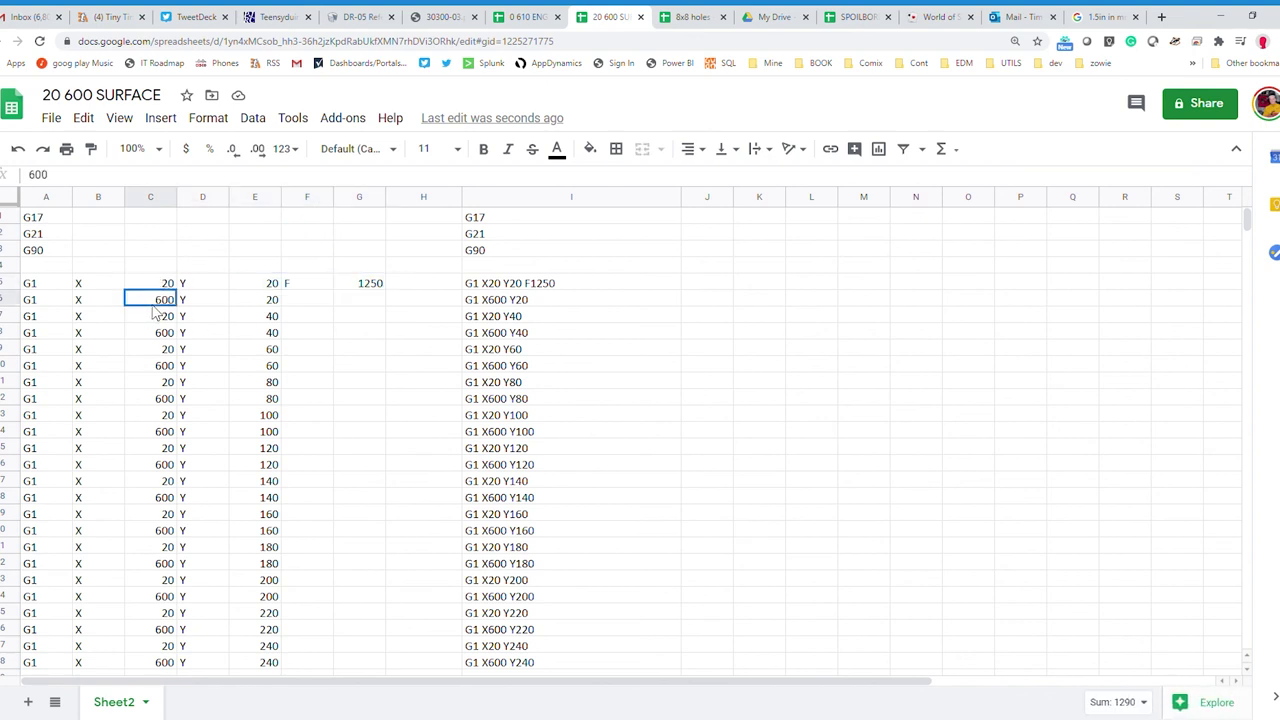
drag(200, 305, 282, 309)
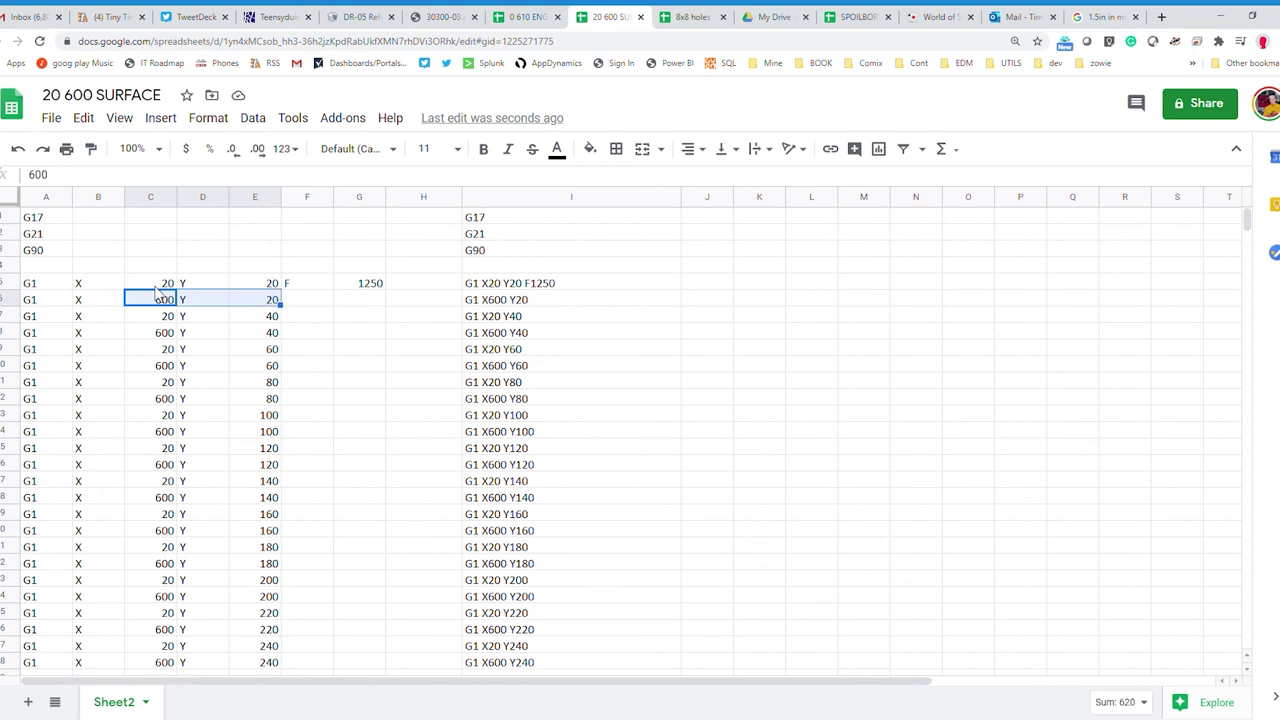
drag(158, 285, 240, 290)
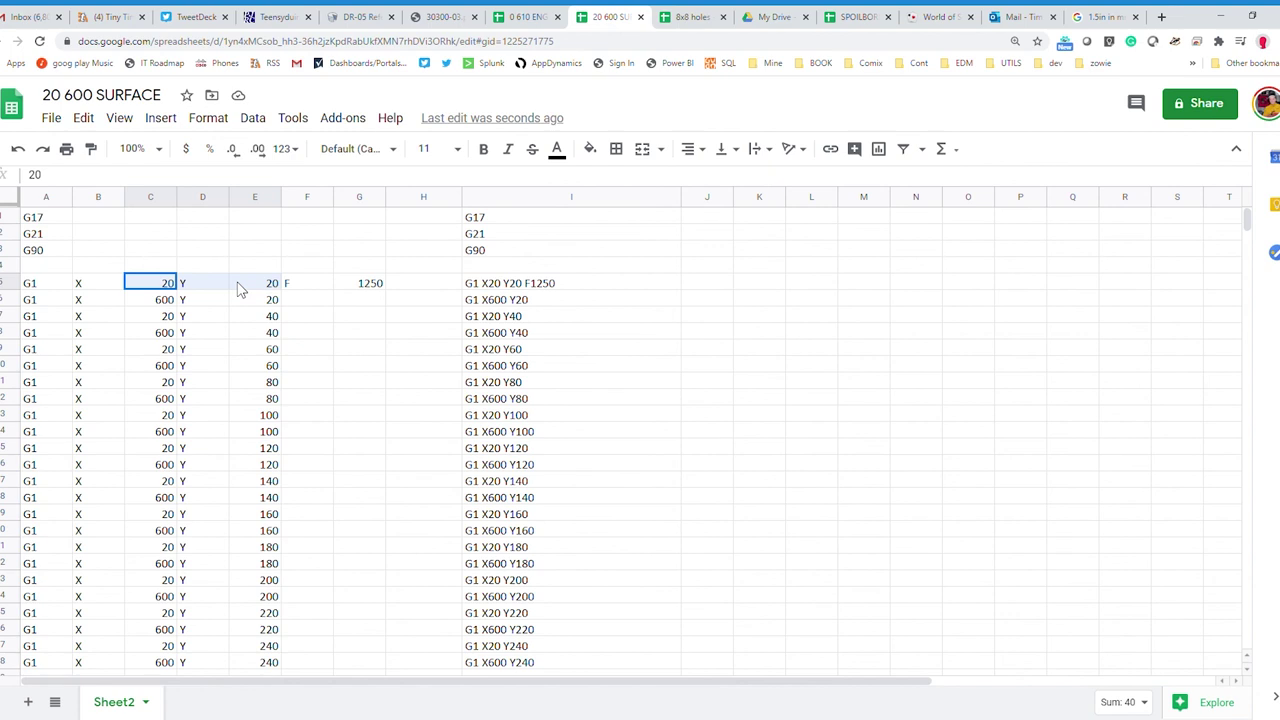
drag(240, 290, 240, 290)
scroll(235, 288, down, 15)
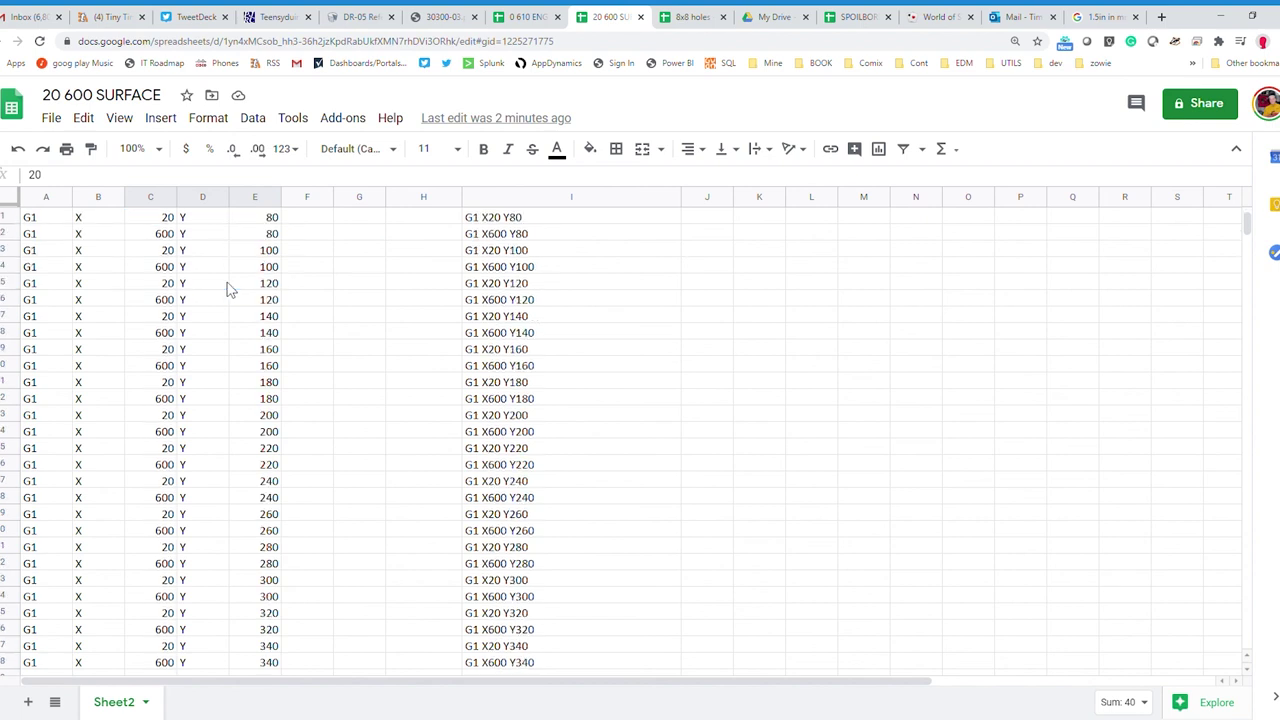
scroll(230, 292, down, 3)
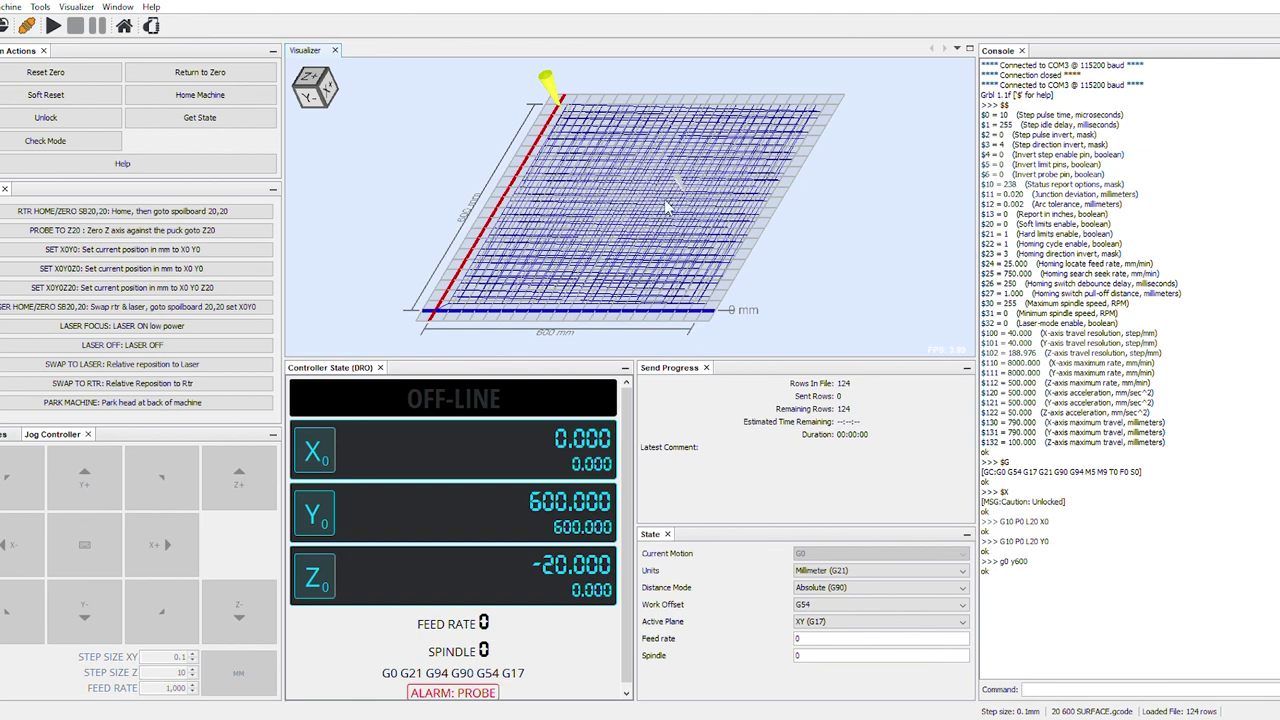
Switch to the G-code sender and examine the 20 600 SURFACE.gcode toolpath up close and from different angles
scroll(658, 262, up, 3)
scroll(660, 262, down, 5)
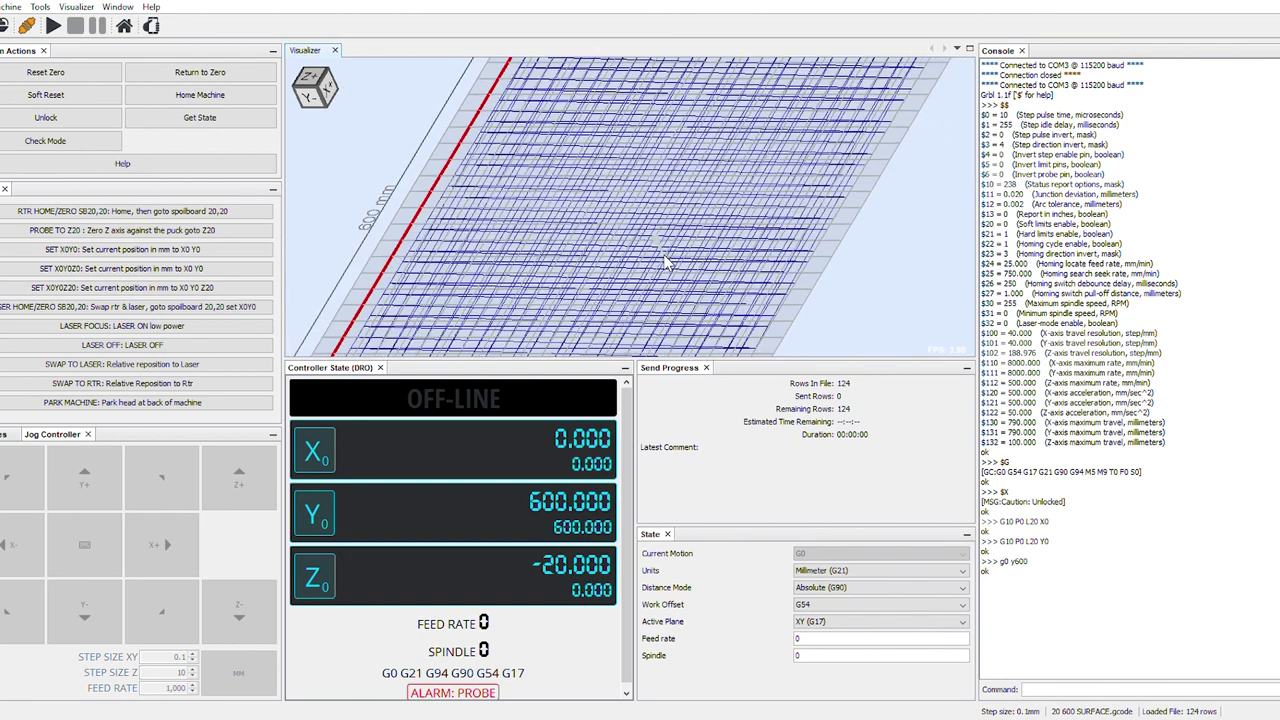
scroll(522, 322, up, 5)
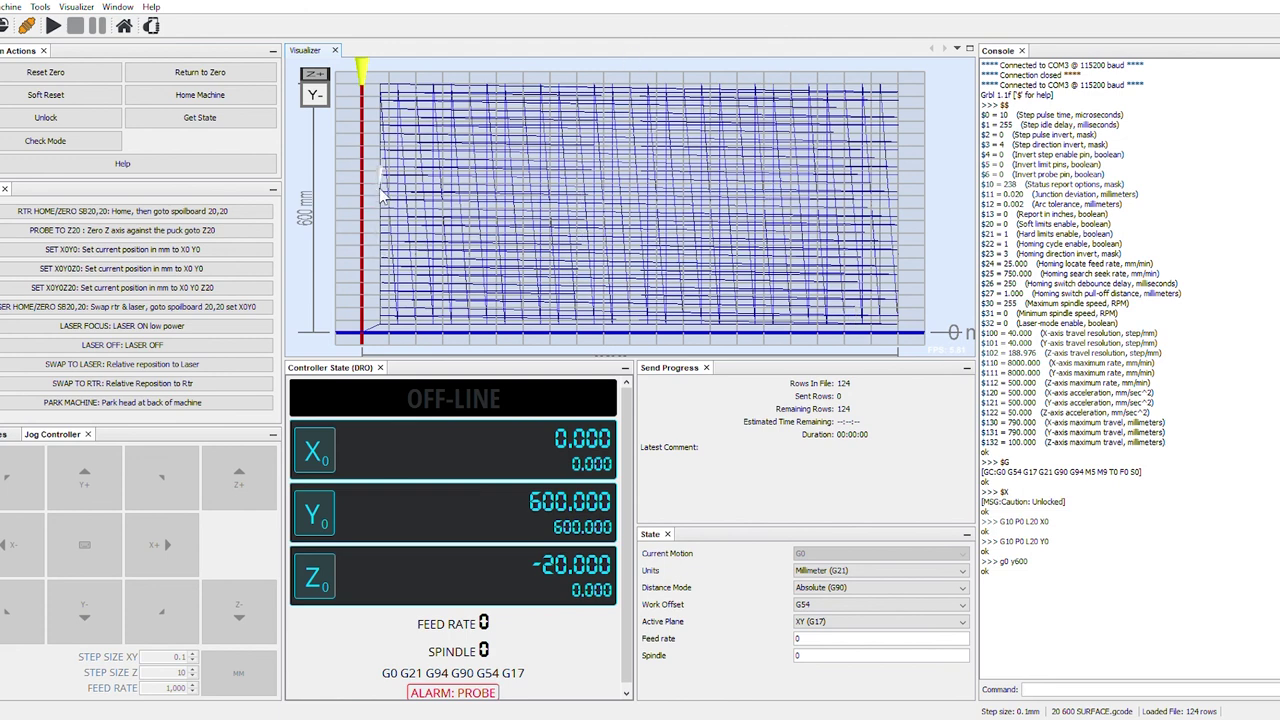
drag(364, 215, 318, 208)
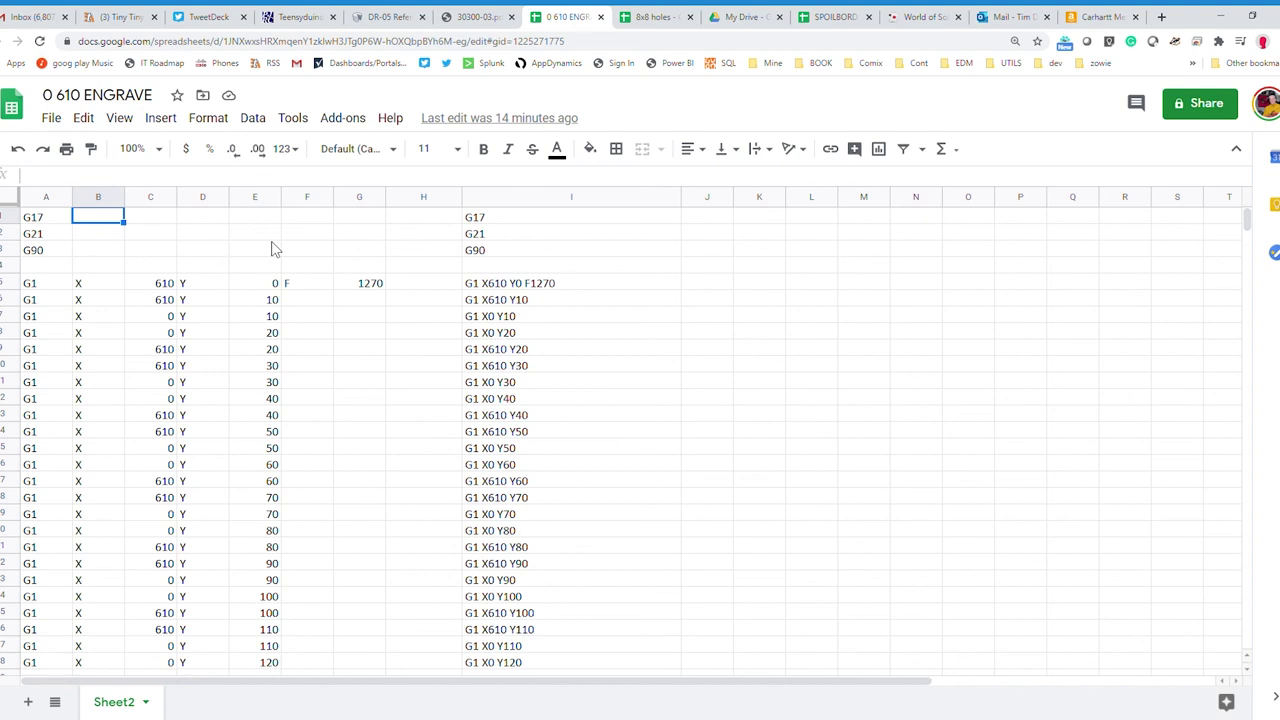
Look over the move rows of the 0 610 ENGRAVE sheet and examine its toolpath in the G-code sender's visualizer
scroll(275, 249, down, 2)
scroll(275, 249, down, 8)
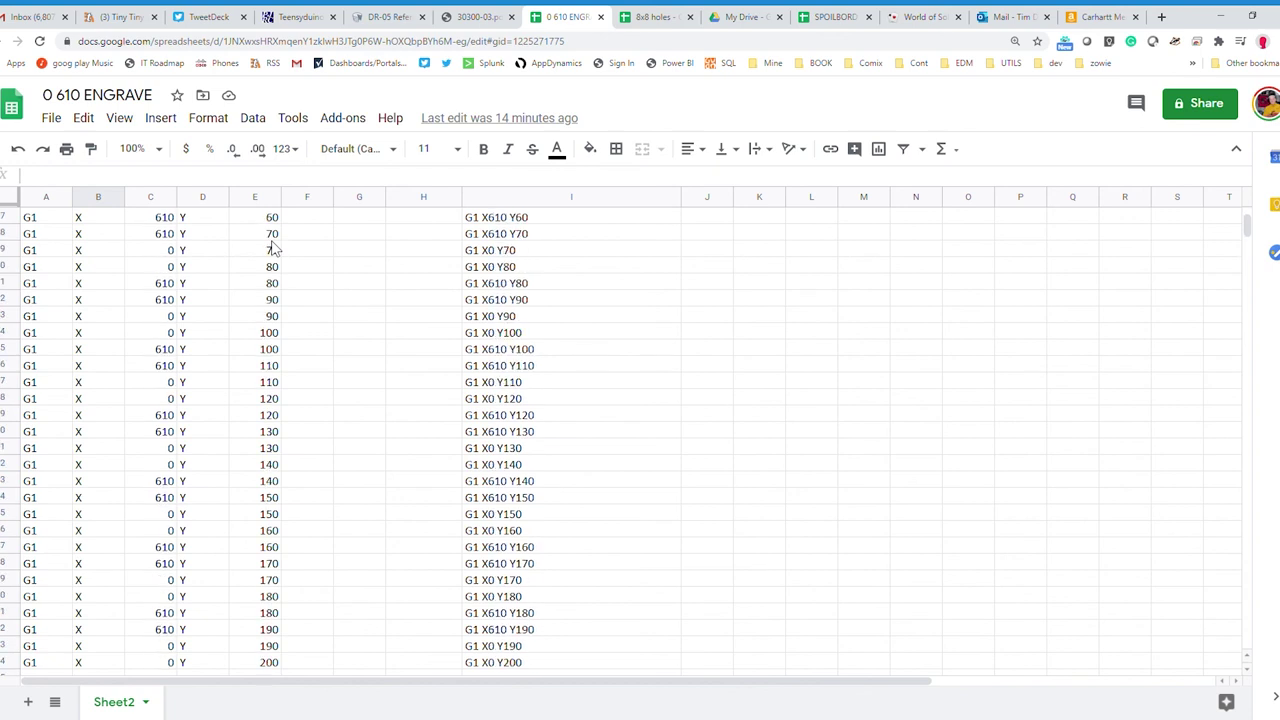
scroll(275, 249, down, 3)
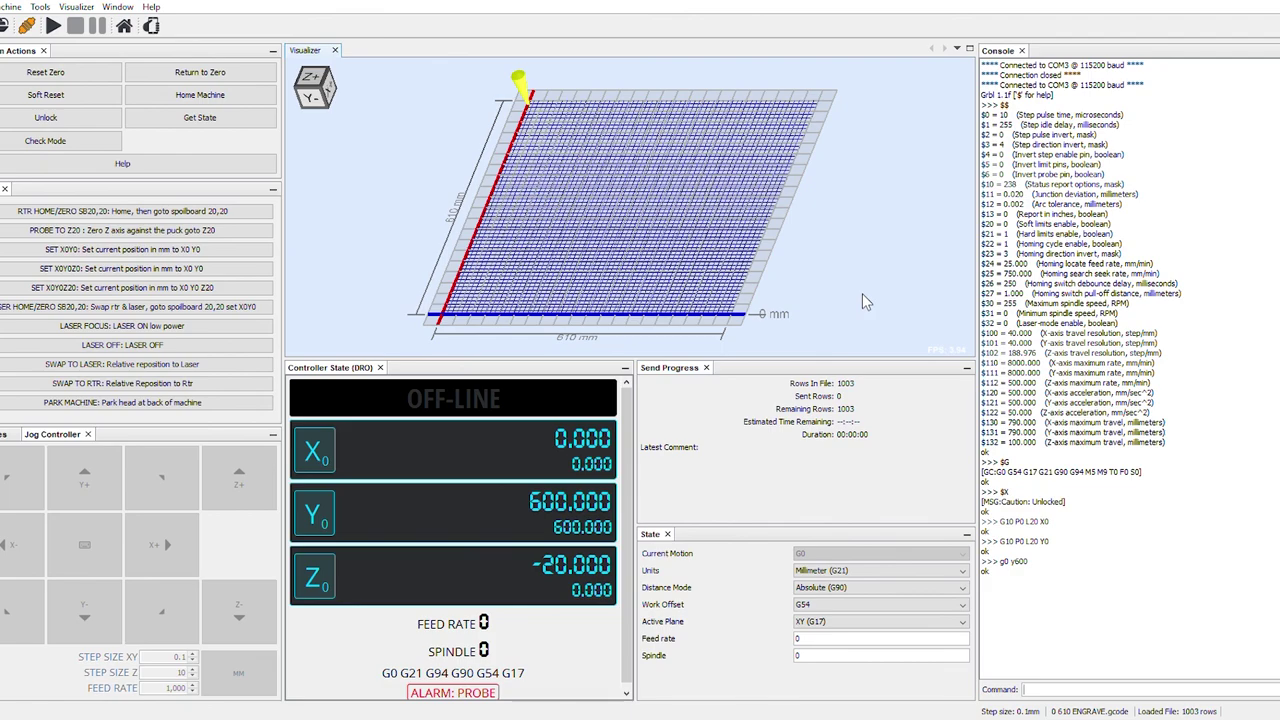
mouse_move(862, 293)
mouse_down()
mouse_move(812, 281)
mouse_move(875, 295)
mouse_move(890, 352)
mouse_move(850, 298)
mouse_up()
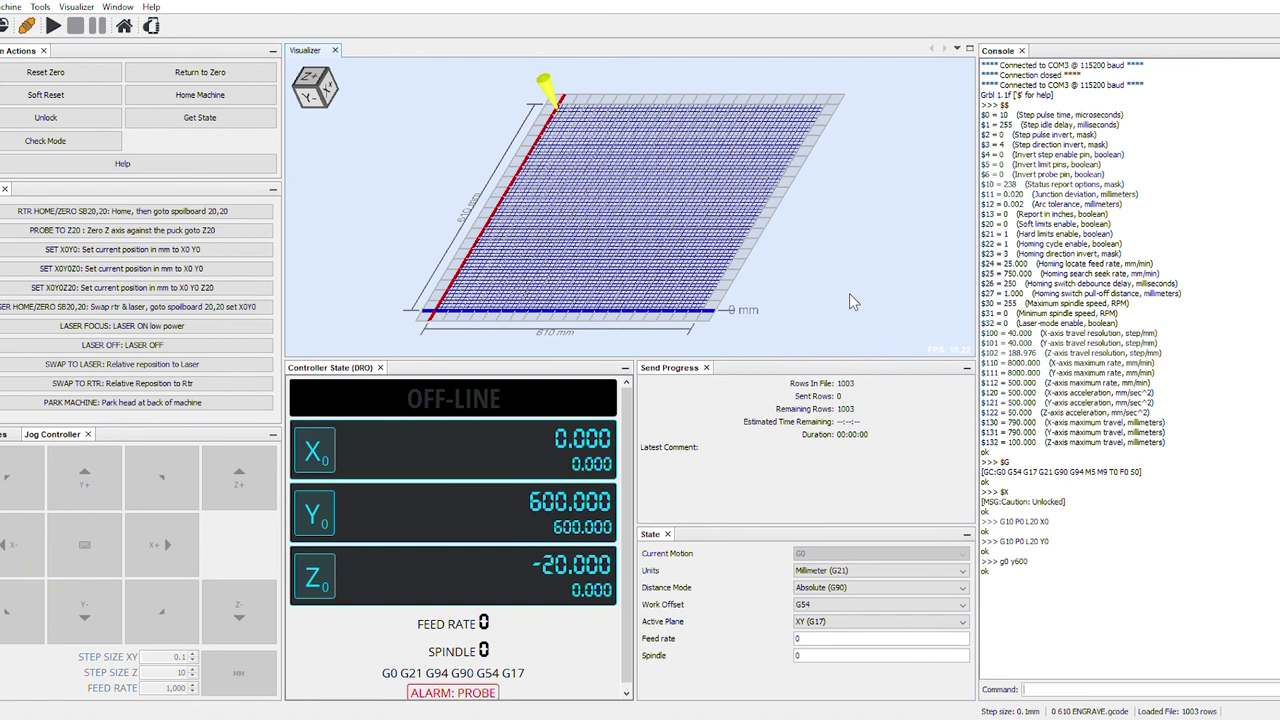